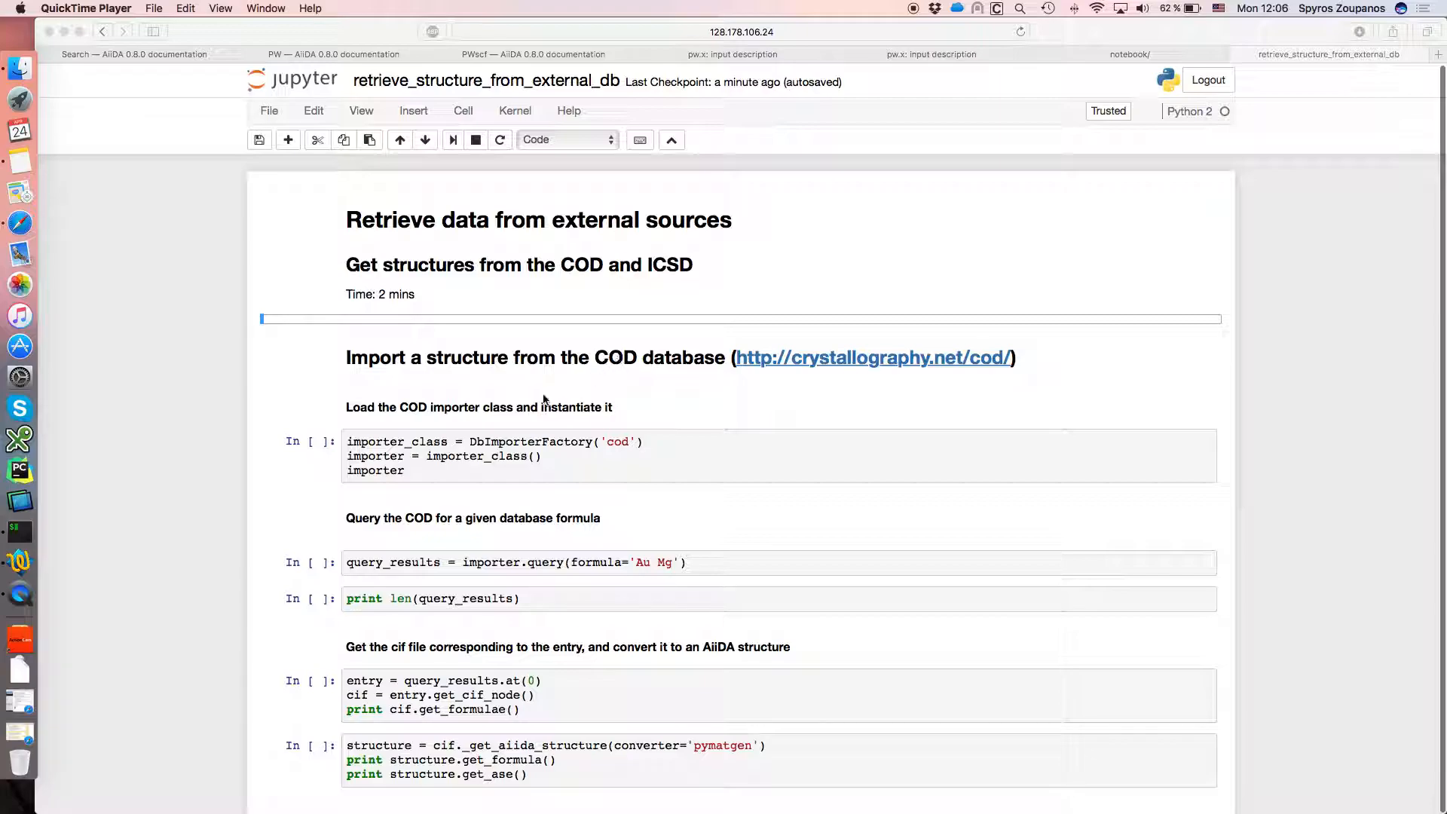
Delete the empty cell and run the COD importer cell, returning a CodDbImporter object
{"action": "left_click", "coordinate": [443, 459]}
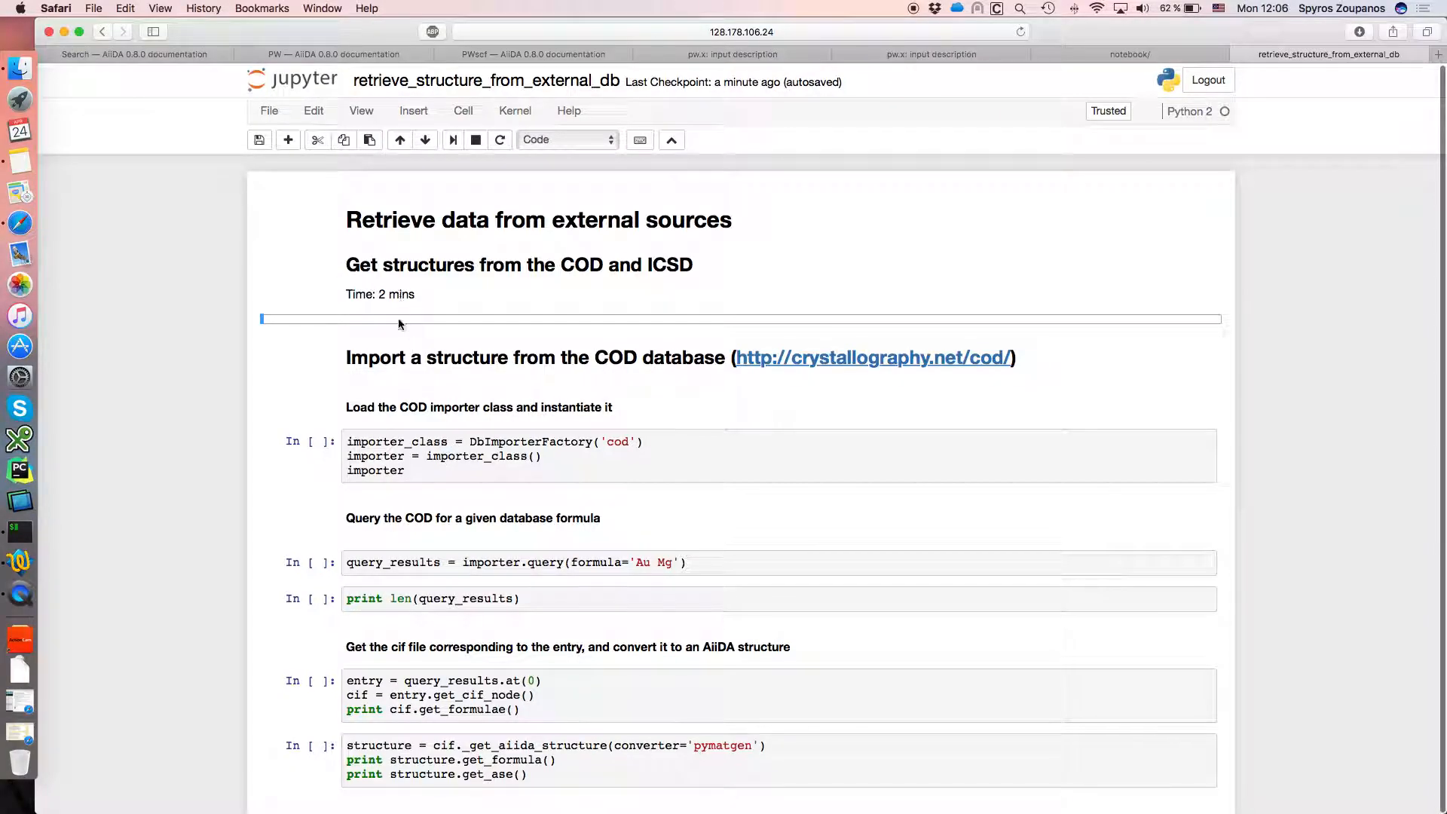
{"action": "key", "text": "d"}
{"action": "key", "text": "d"}
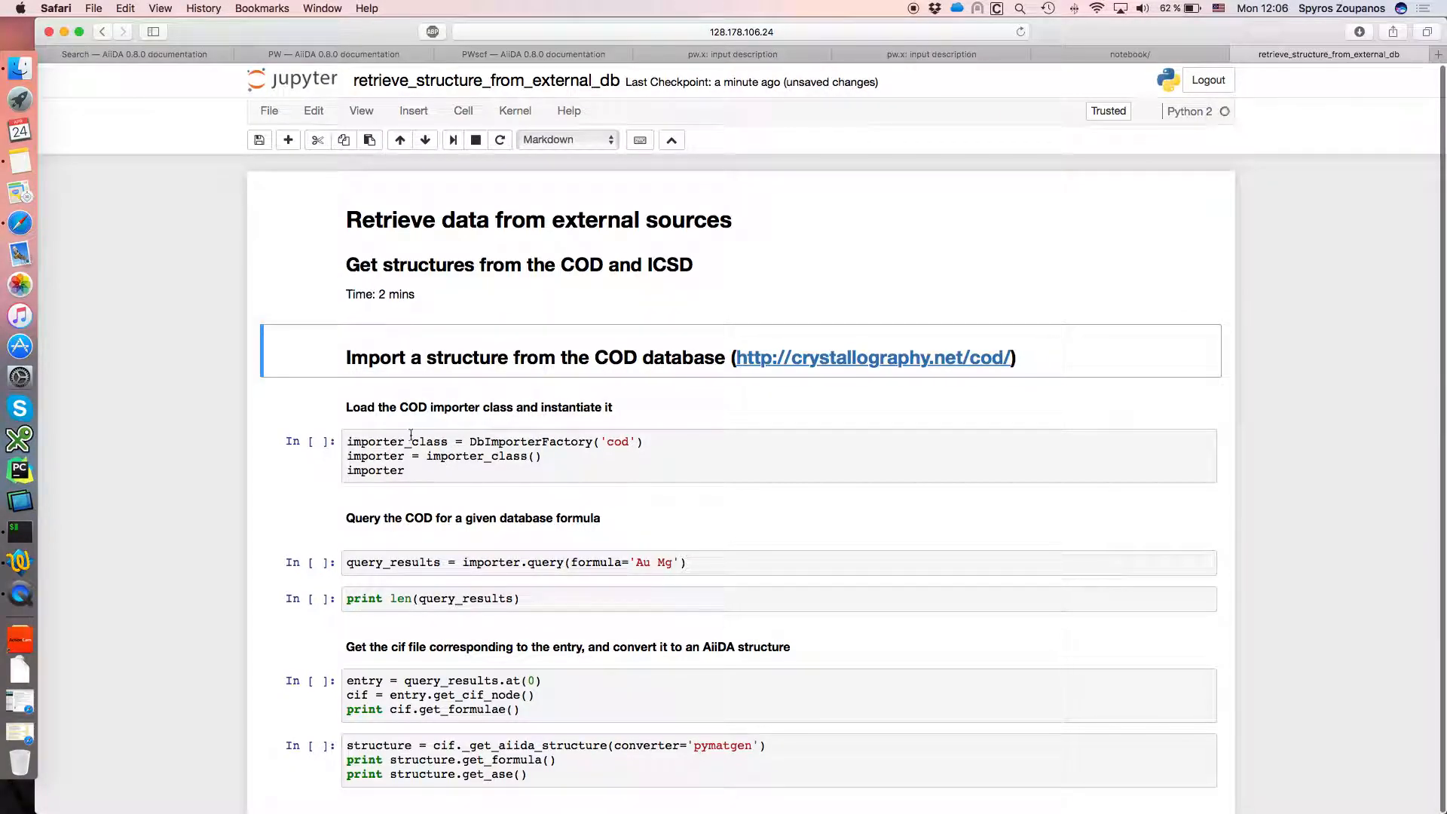
{"action": "left_click", "coordinate": [411, 451]}
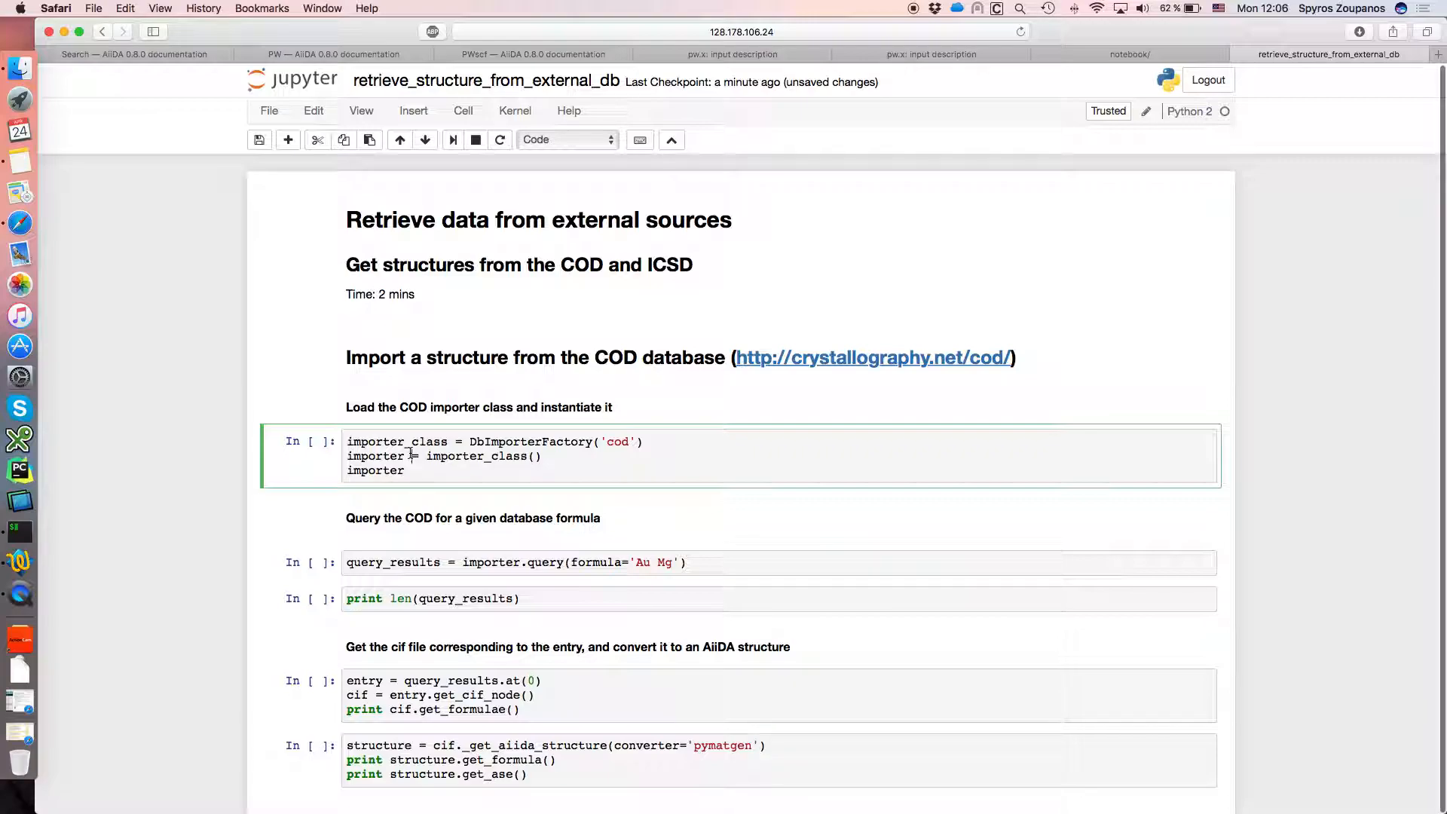
{"action": "key", "text": "shift+Return"}
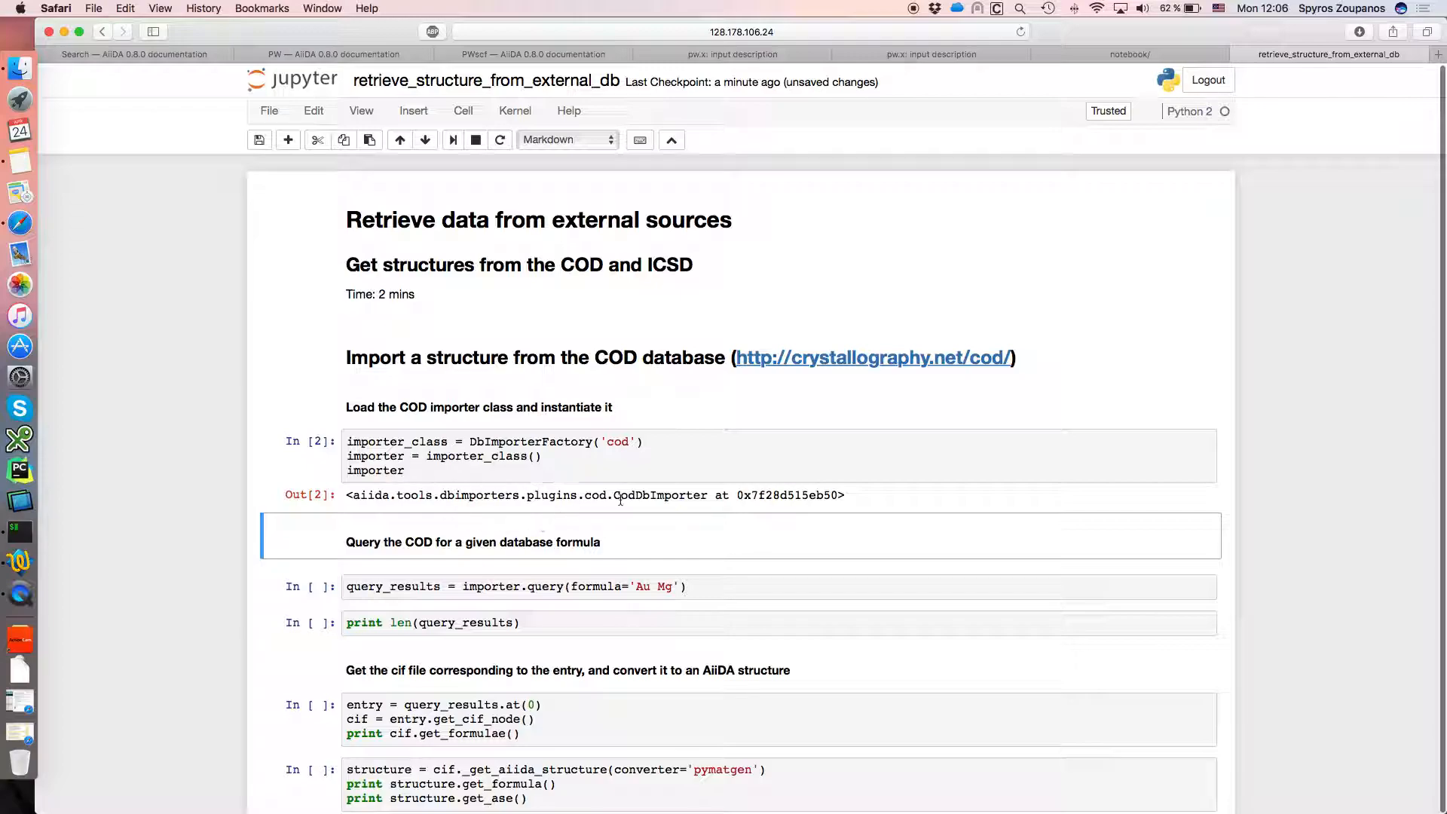
Run the Au Mg COD query and the count cell, which reports 2 results
{"action": "left_click", "coordinate": [419, 587]}
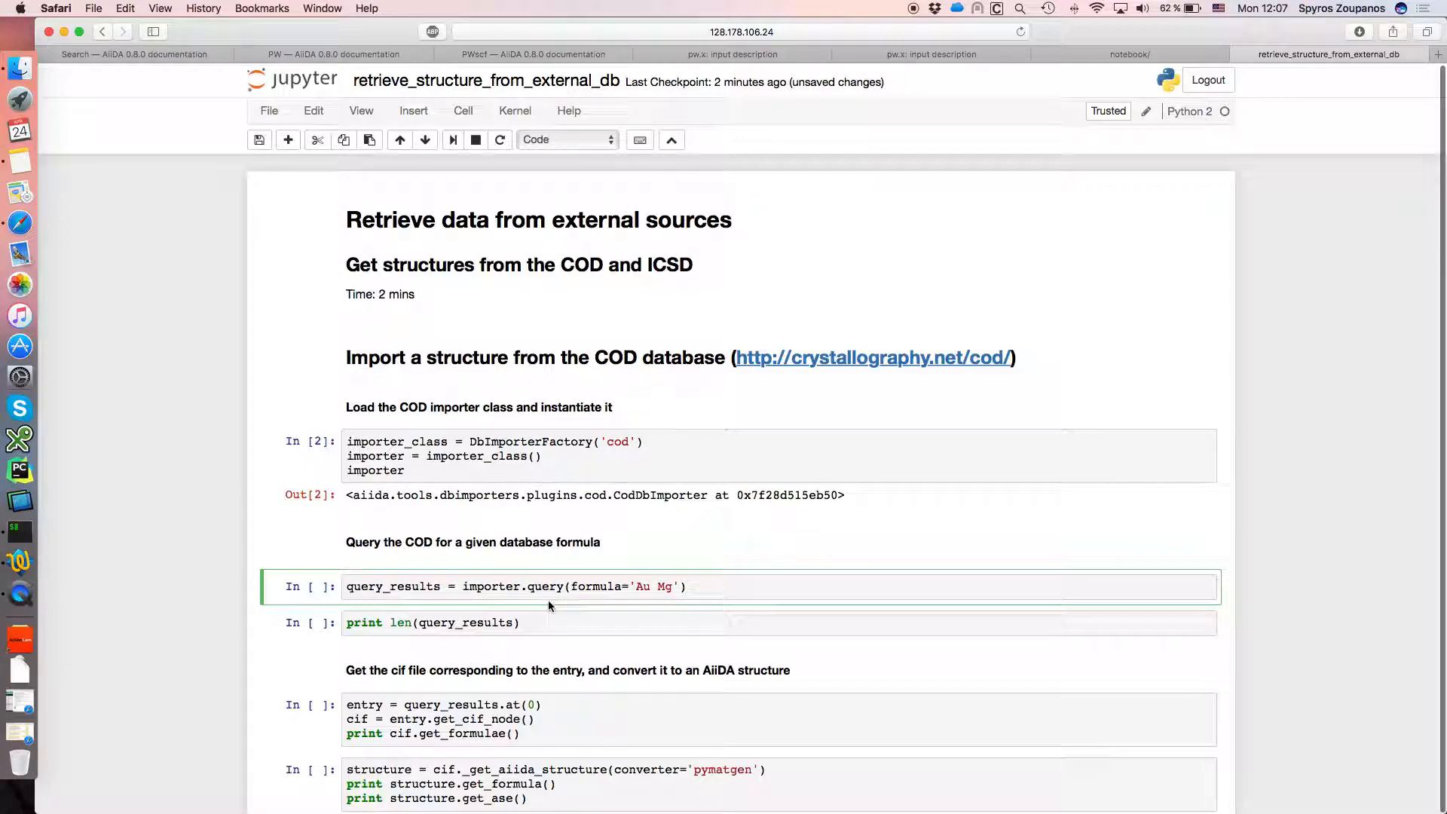
{"action": "key", "text": "shift+Return"}
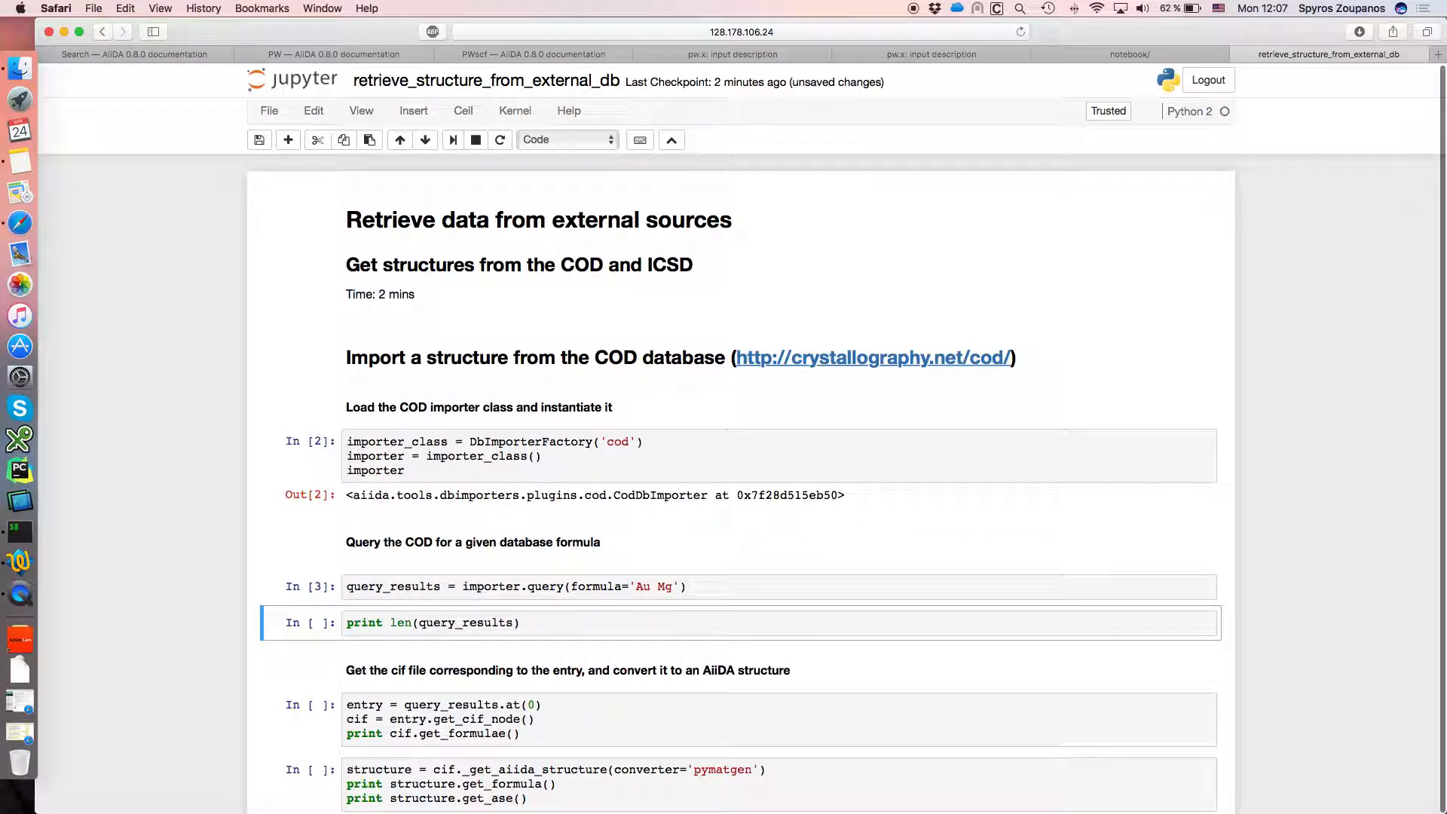
{"action": "left_click", "coordinate": [489, 620]}
{"action": "key", "text": "shift+Return"}
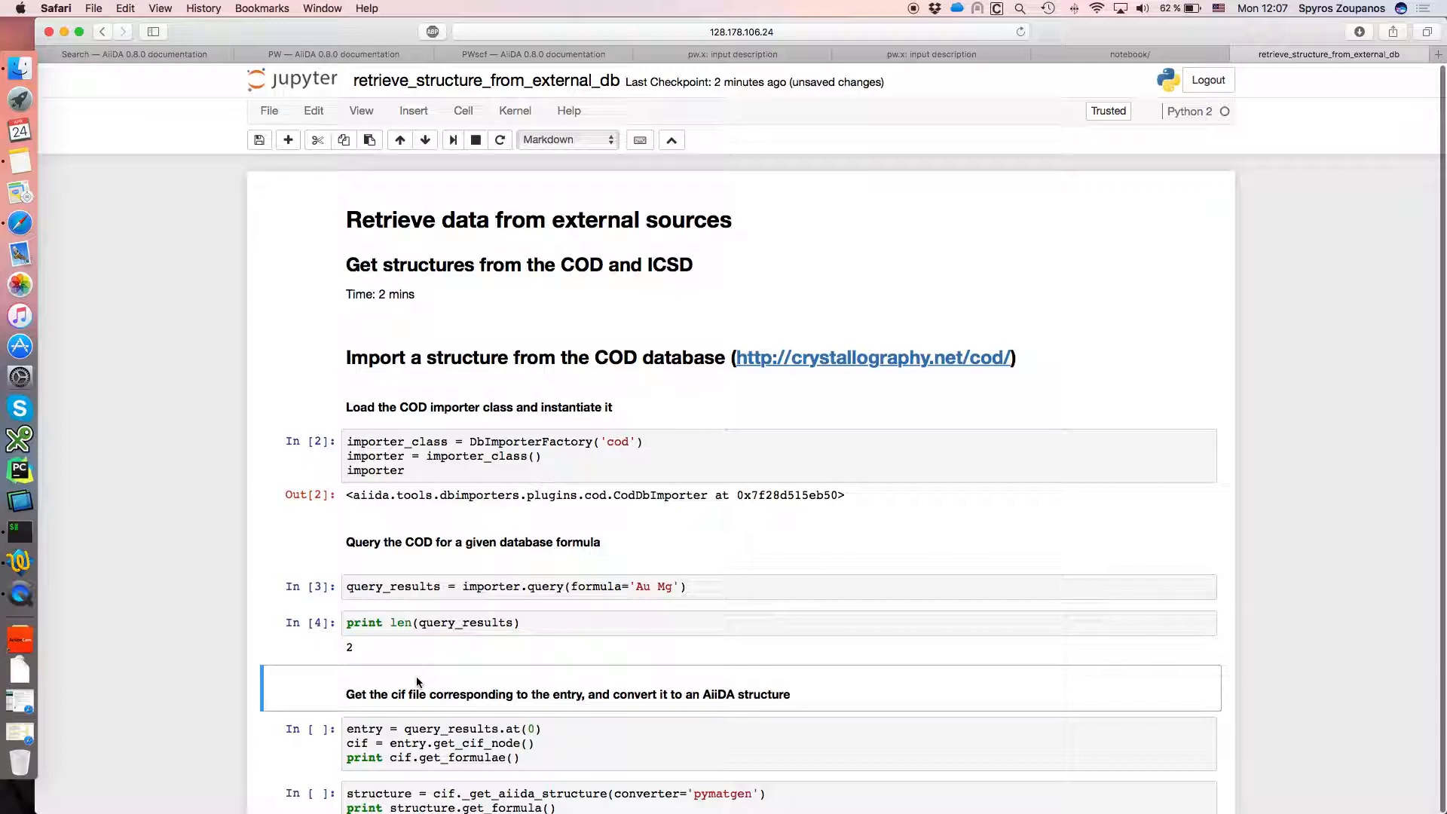
{"action": "scroll", "coordinate": [416, 676], "scroll_direction": "down", "scroll_amount": 1}
{"action": "scroll", "coordinate": [416, 682], "scroll_direction": "down", "scroll_amount": 1}
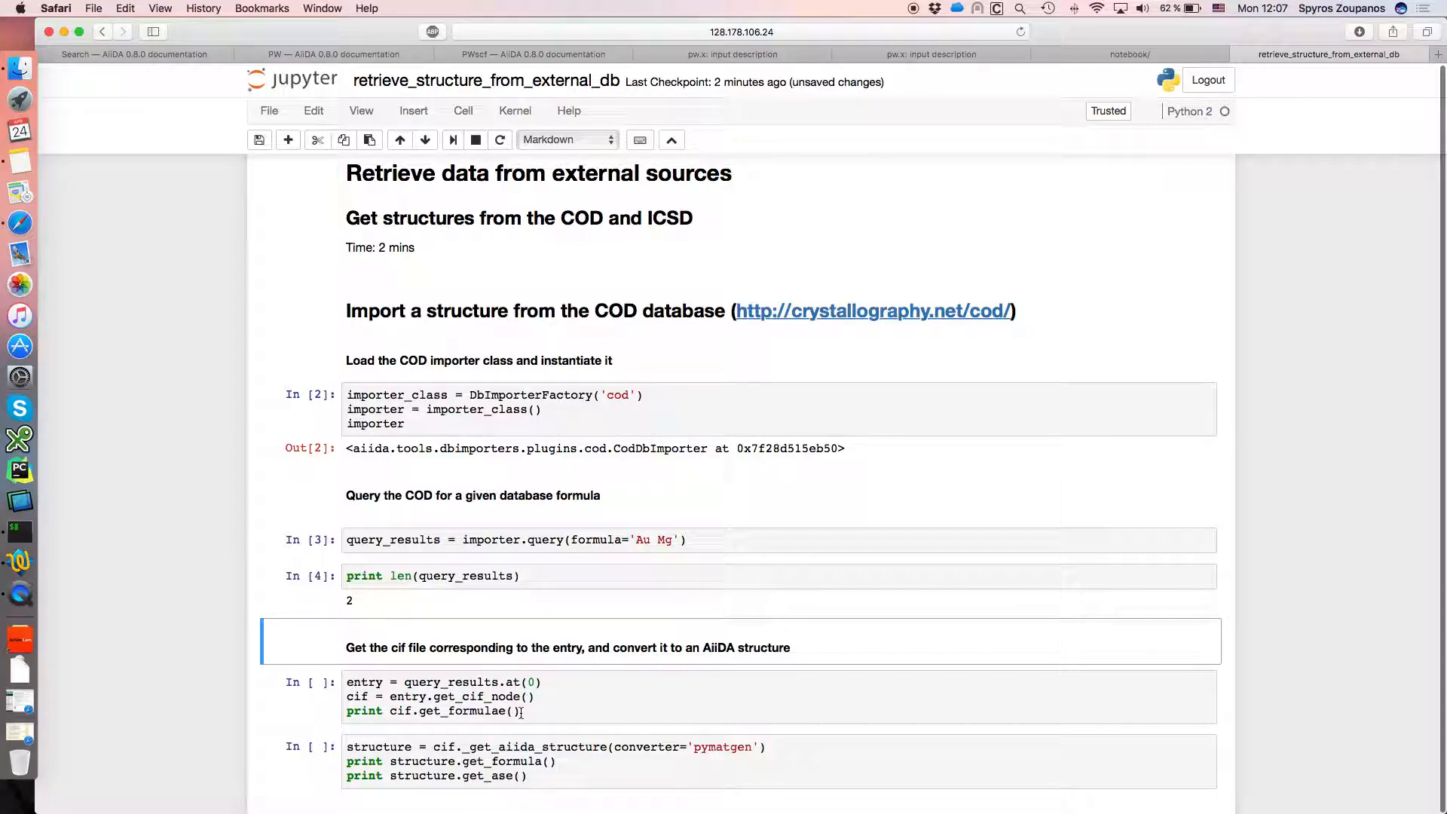
Run the CIF retrieval cell, which prints ['Au Mg']
{"action": "left_click", "coordinate": [374, 682]}
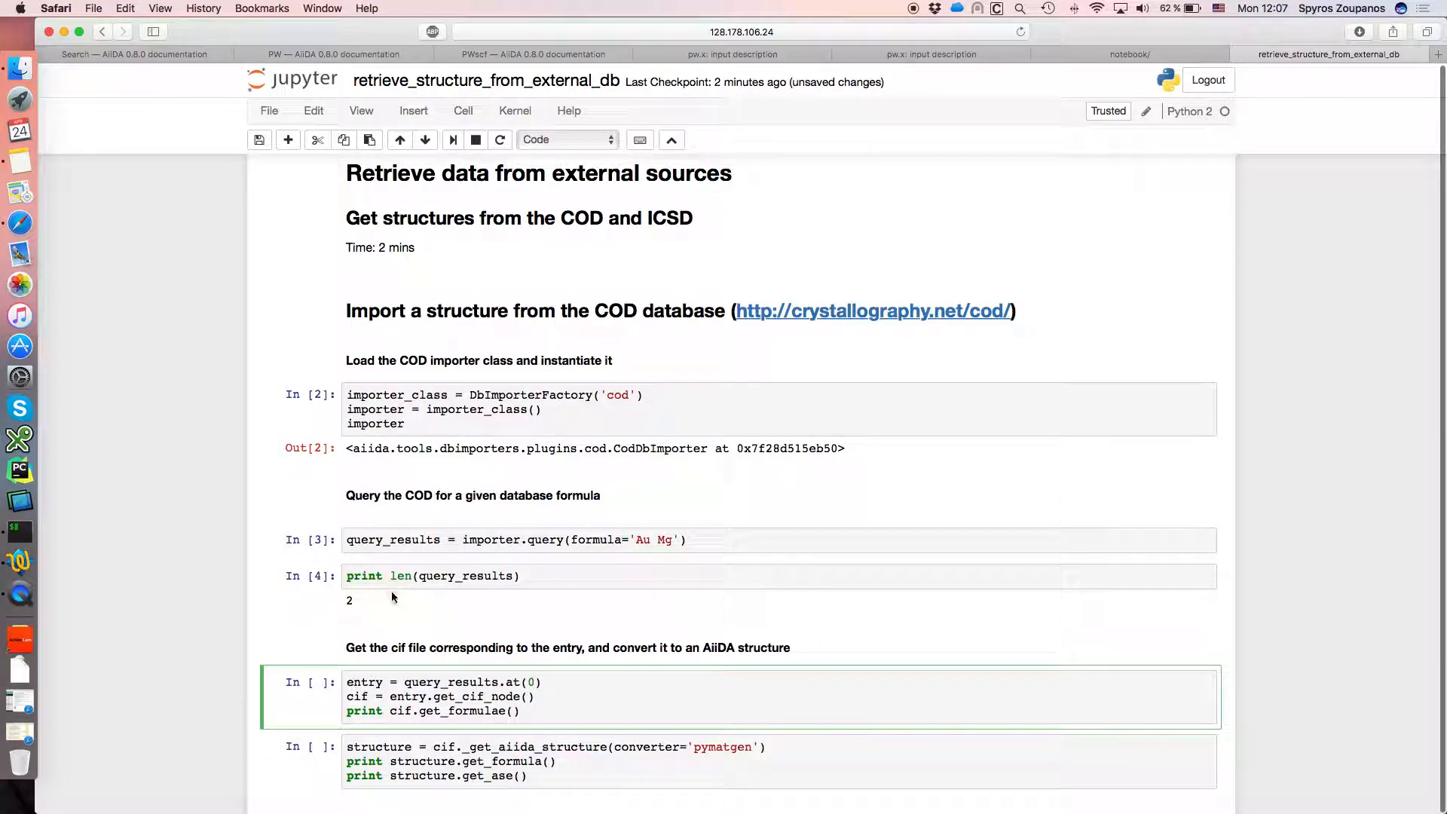
{"action": "left_click", "coordinate": [541, 683]}
{"action": "key", "text": "shift+Return"}
{"action": "scroll", "coordinate": [472, 752], "scroll_direction": "down", "scroll_amount": 1}
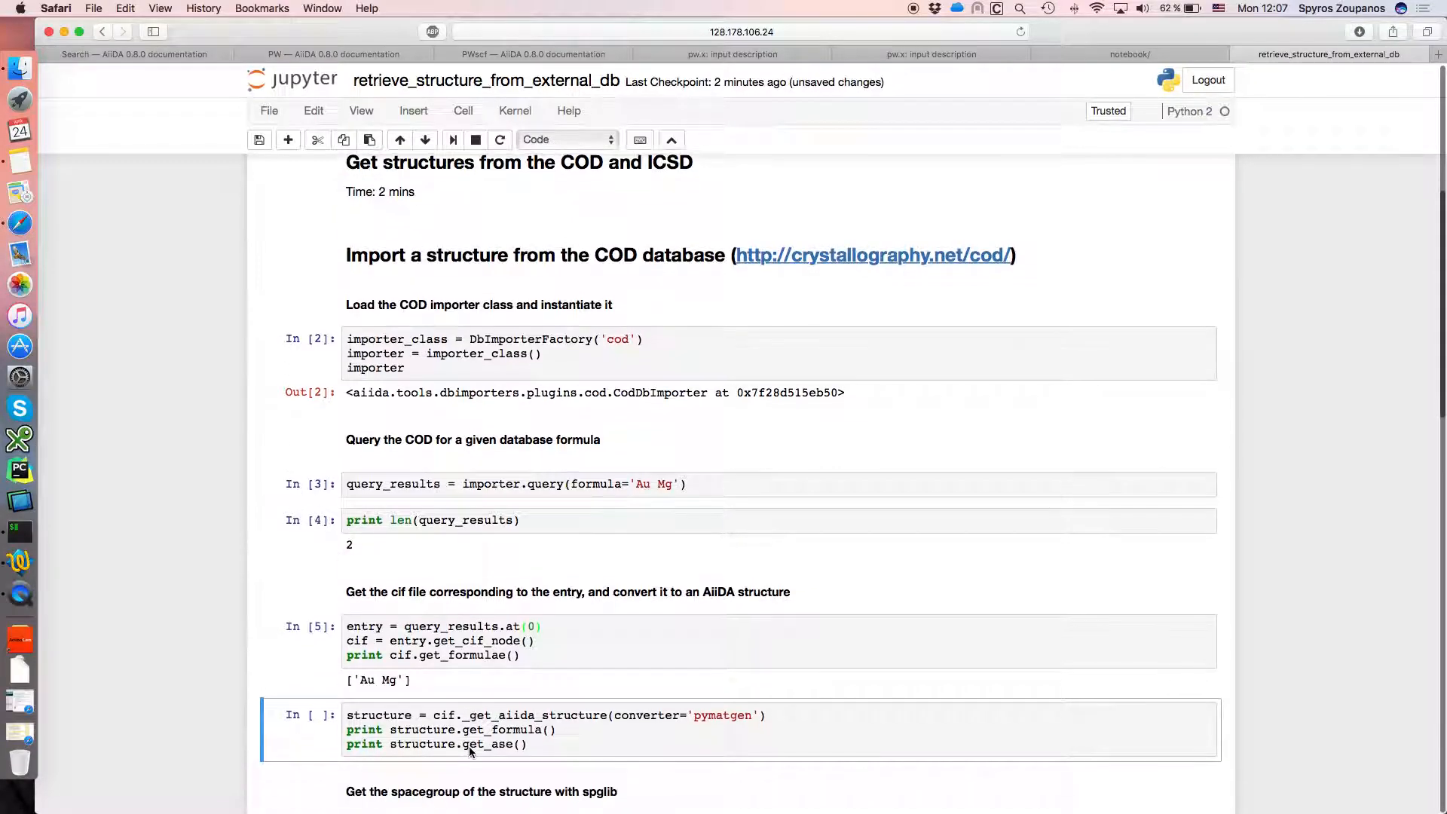
Run the structure conversion cell, outputting AuMg and its ASE Atoms description
{"action": "left_click", "coordinate": [528, 744]}
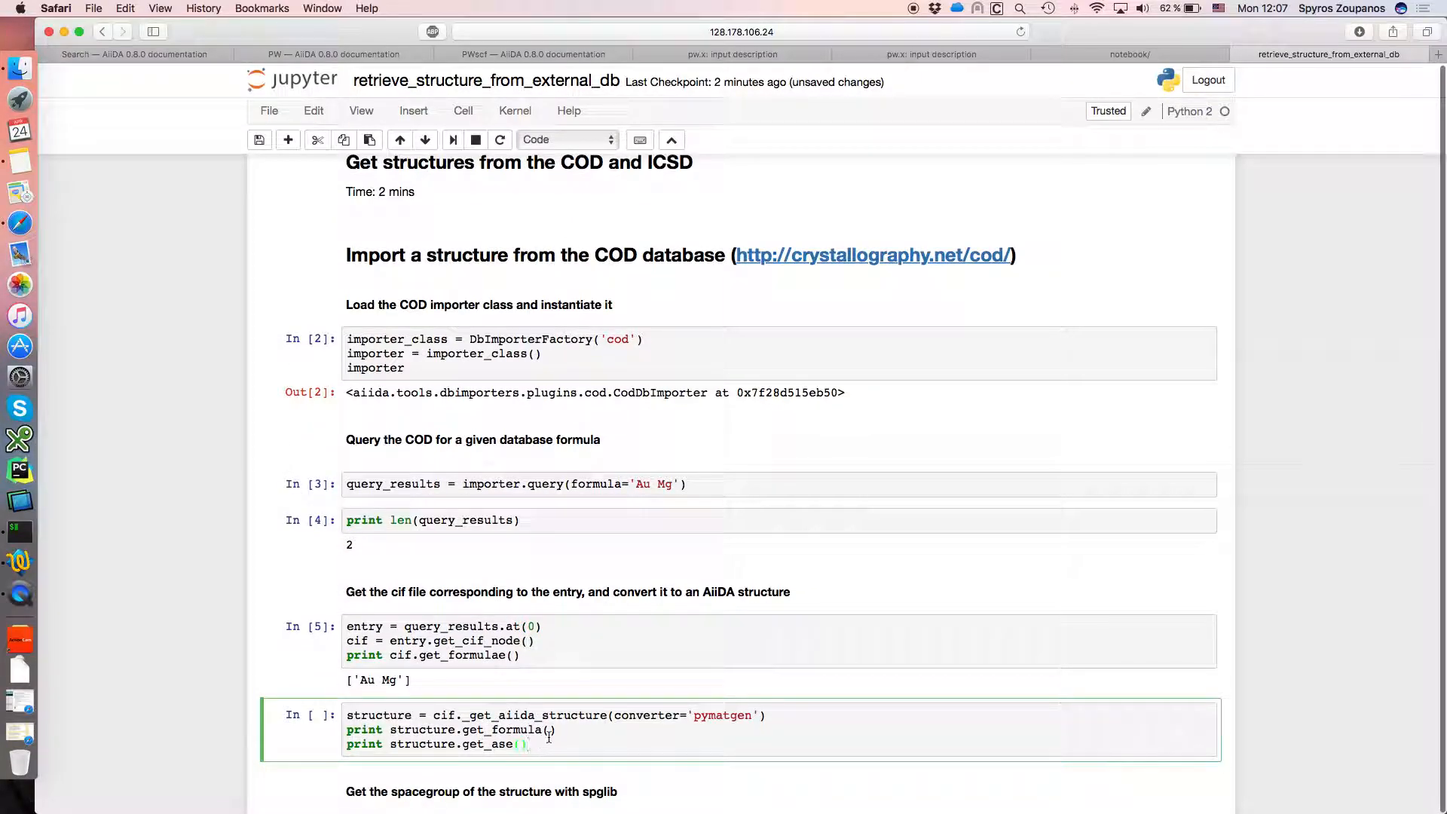
{"action": "left_click", "coordinate": [560, 730]}
{"action": "left_click", "coordinate": [529, 746]}
{"action": "key", "text": "shift+Return"}
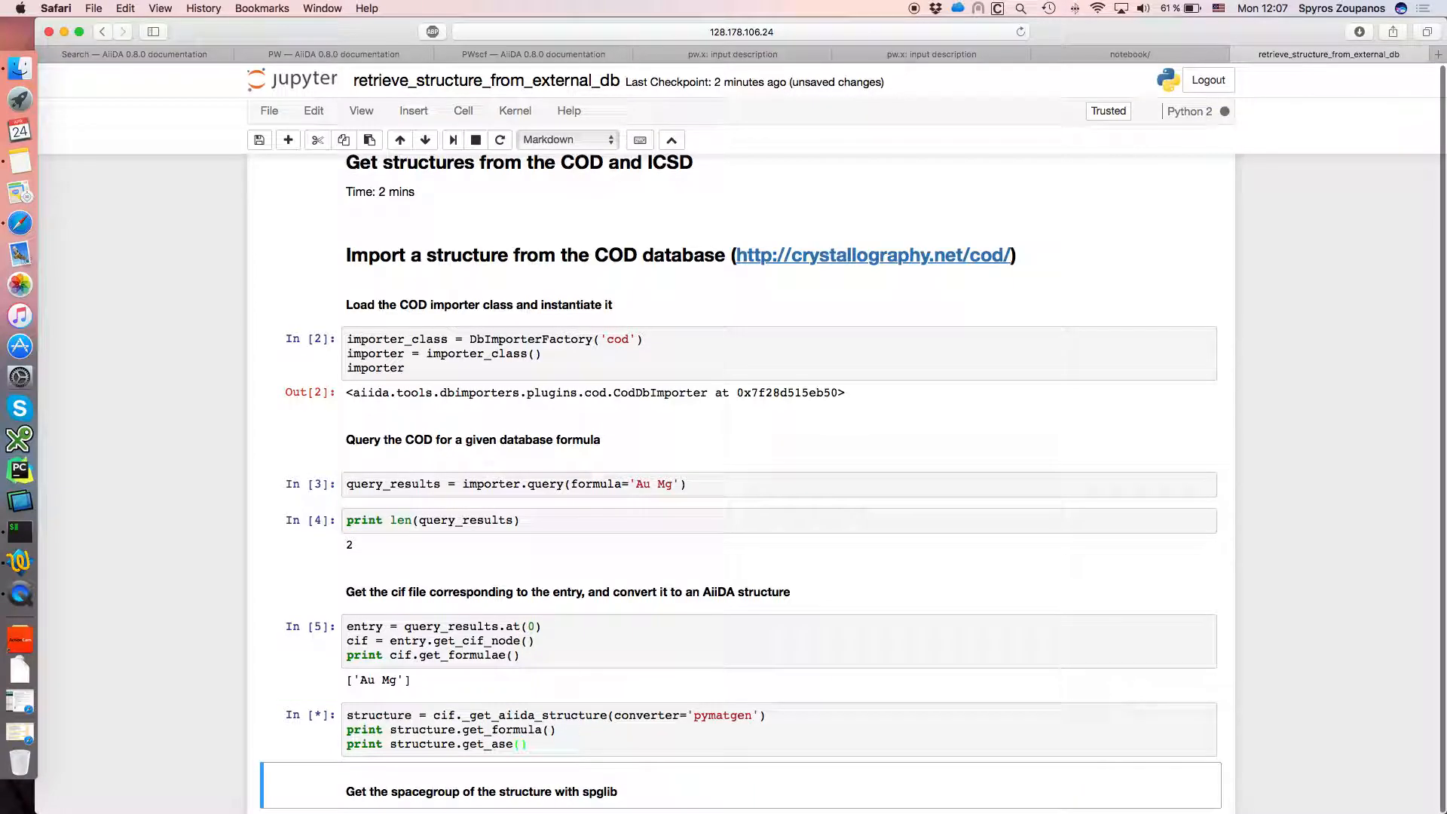
{"action": "scroll", "coordinate": [518, 744], "scroll_direction": "down", "scroll_amount": 2}
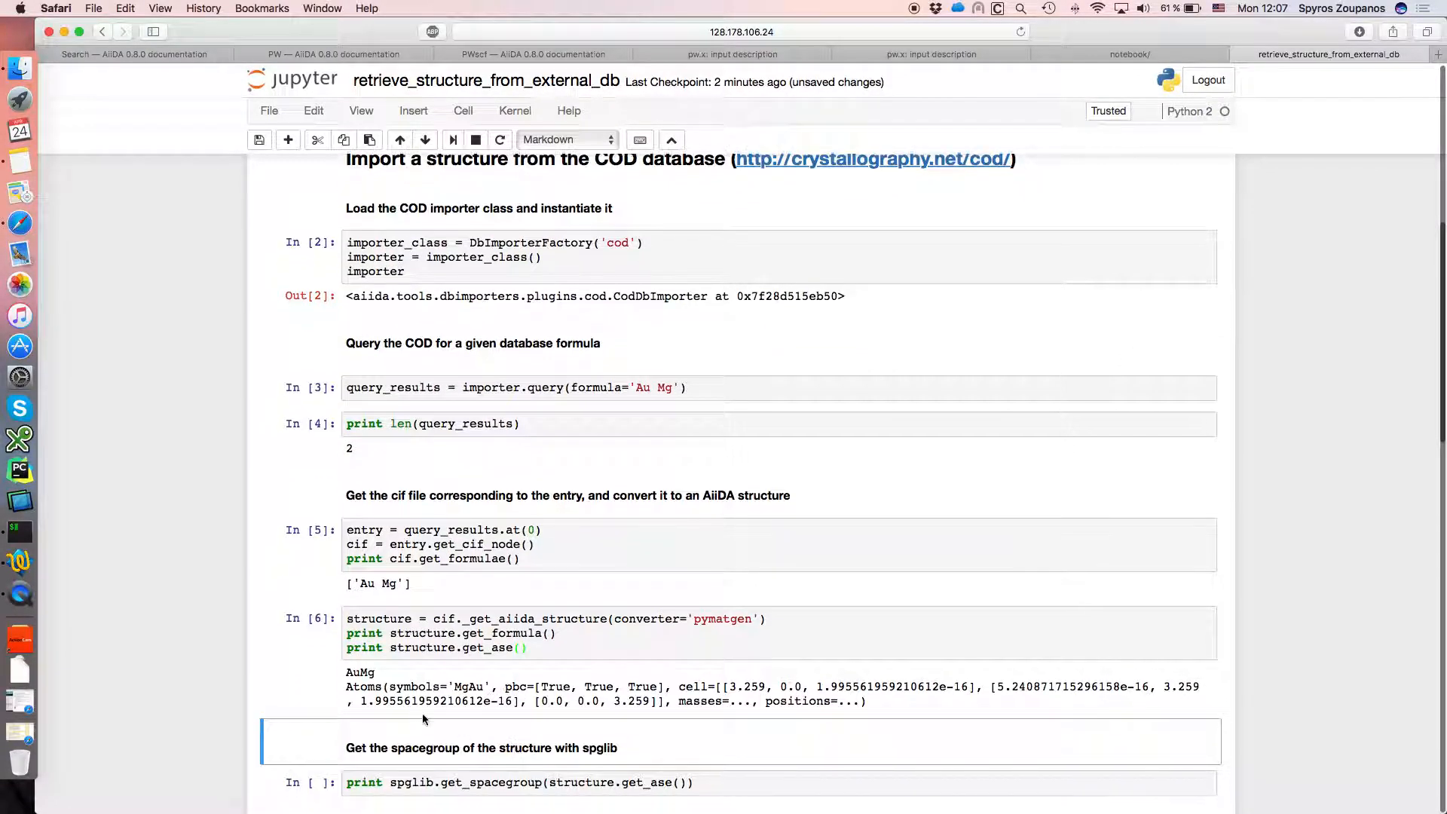
{"action": "left_click_drag", "start_coordinate": [346, 686], "coordinate": [670, 710]}
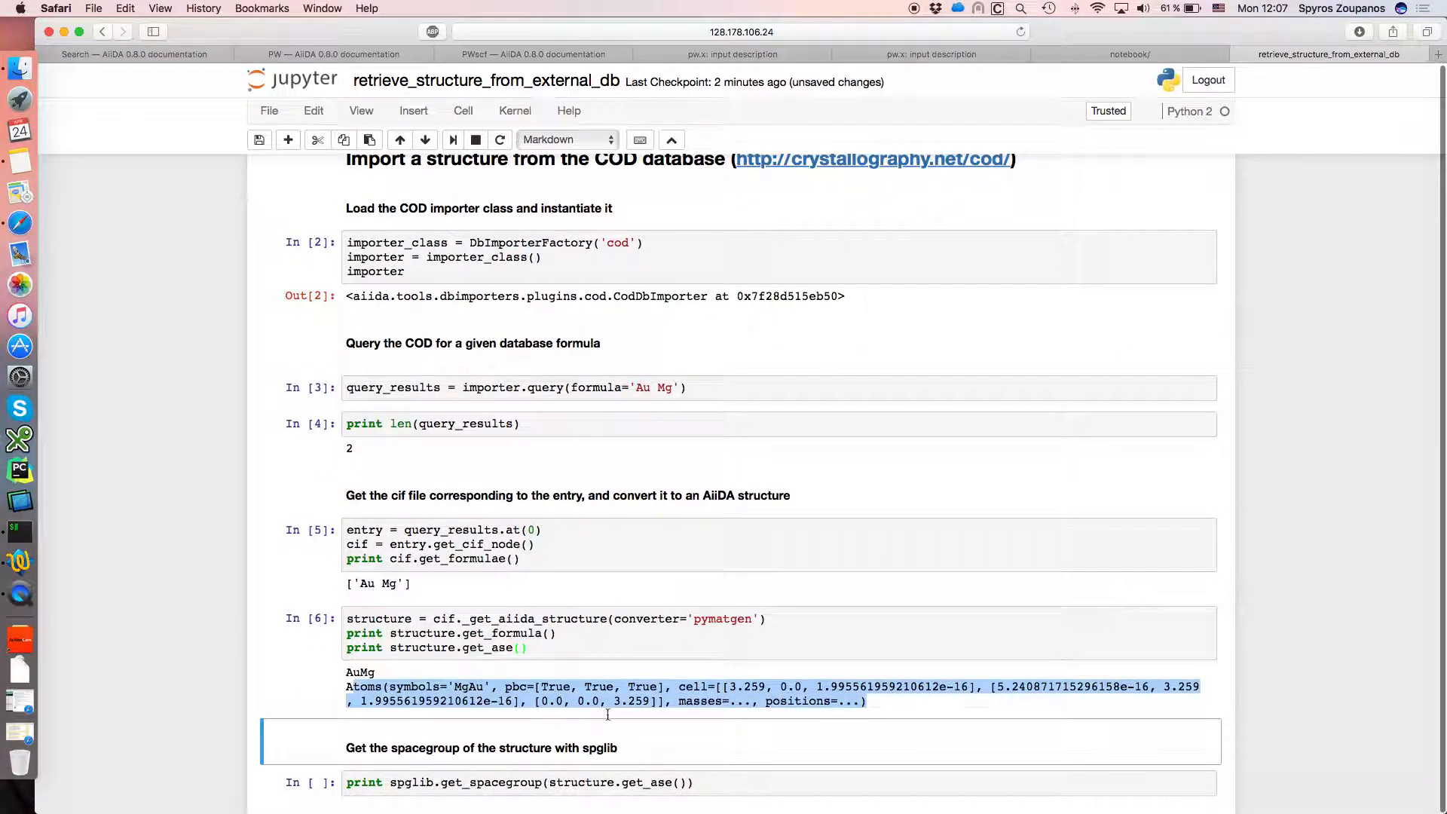
Compute the AuMg space group, which prints Pm-3m (221)
{"action": "left_click", "coordinate": [670, 711]}
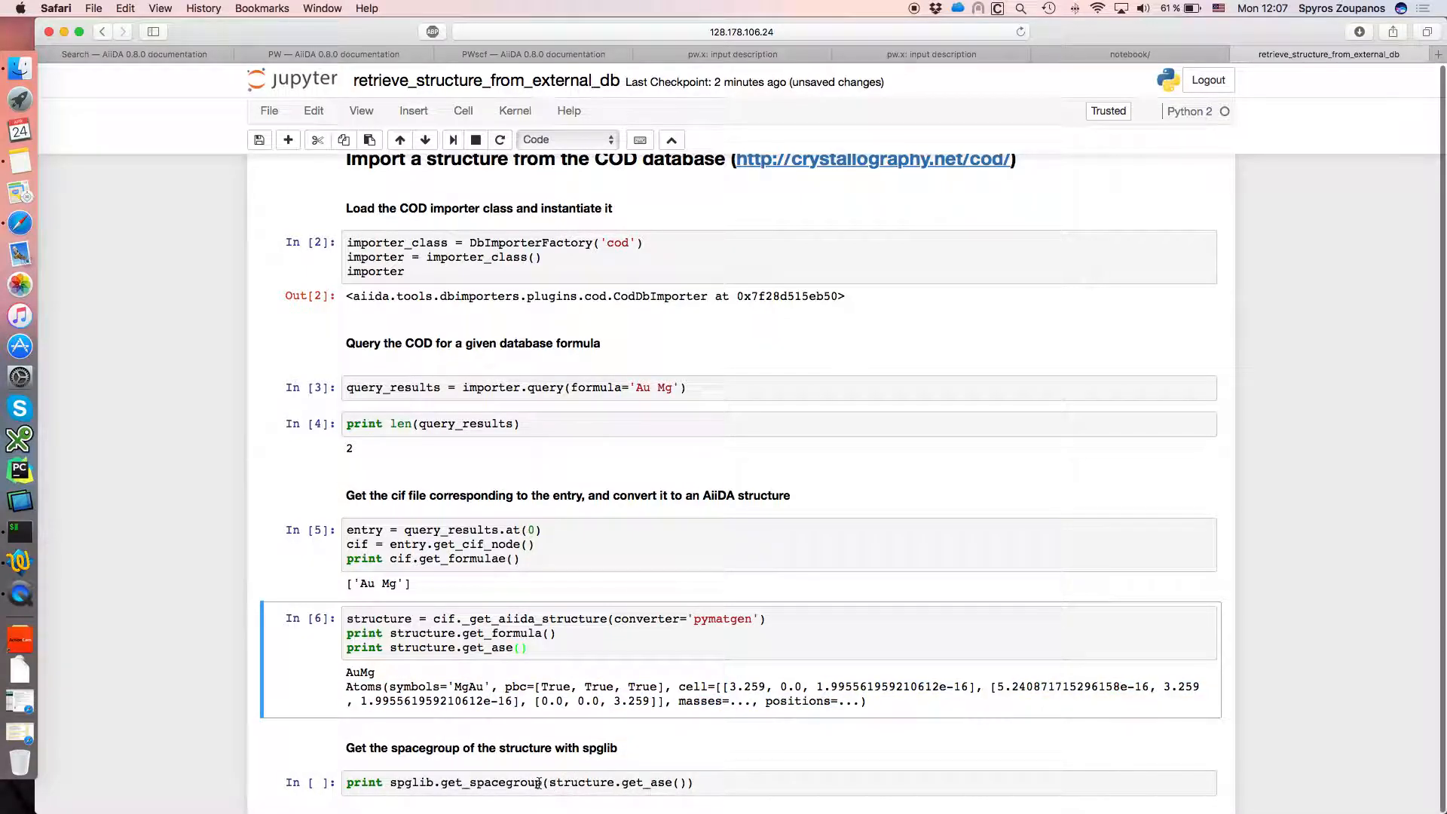
{"action": "left_click", "coordinate": [565, 784]}
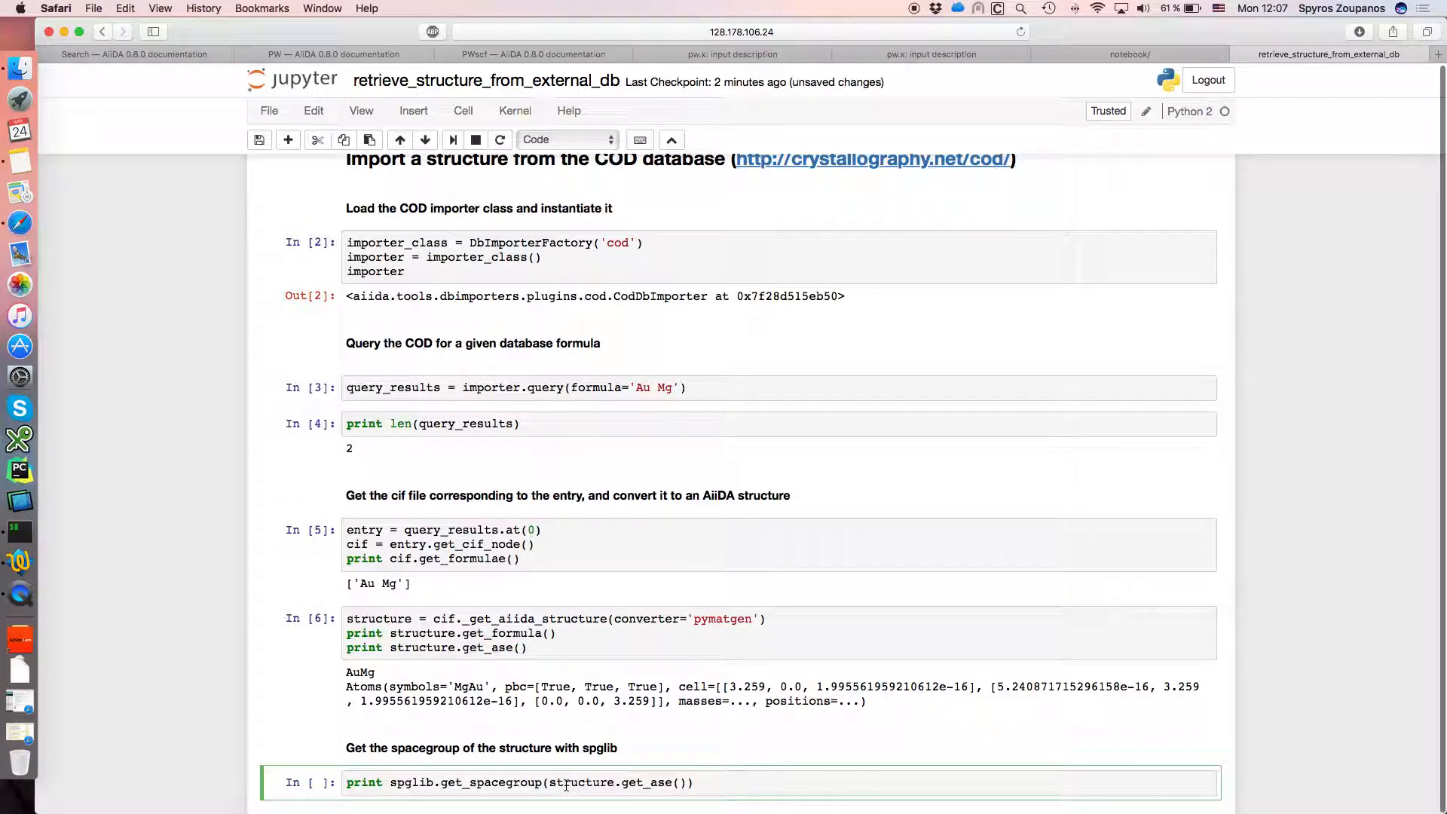
{"action": "scroll", "coordinate": [565, 784], "scroll_direction": "down", "scroll_amount": 1}
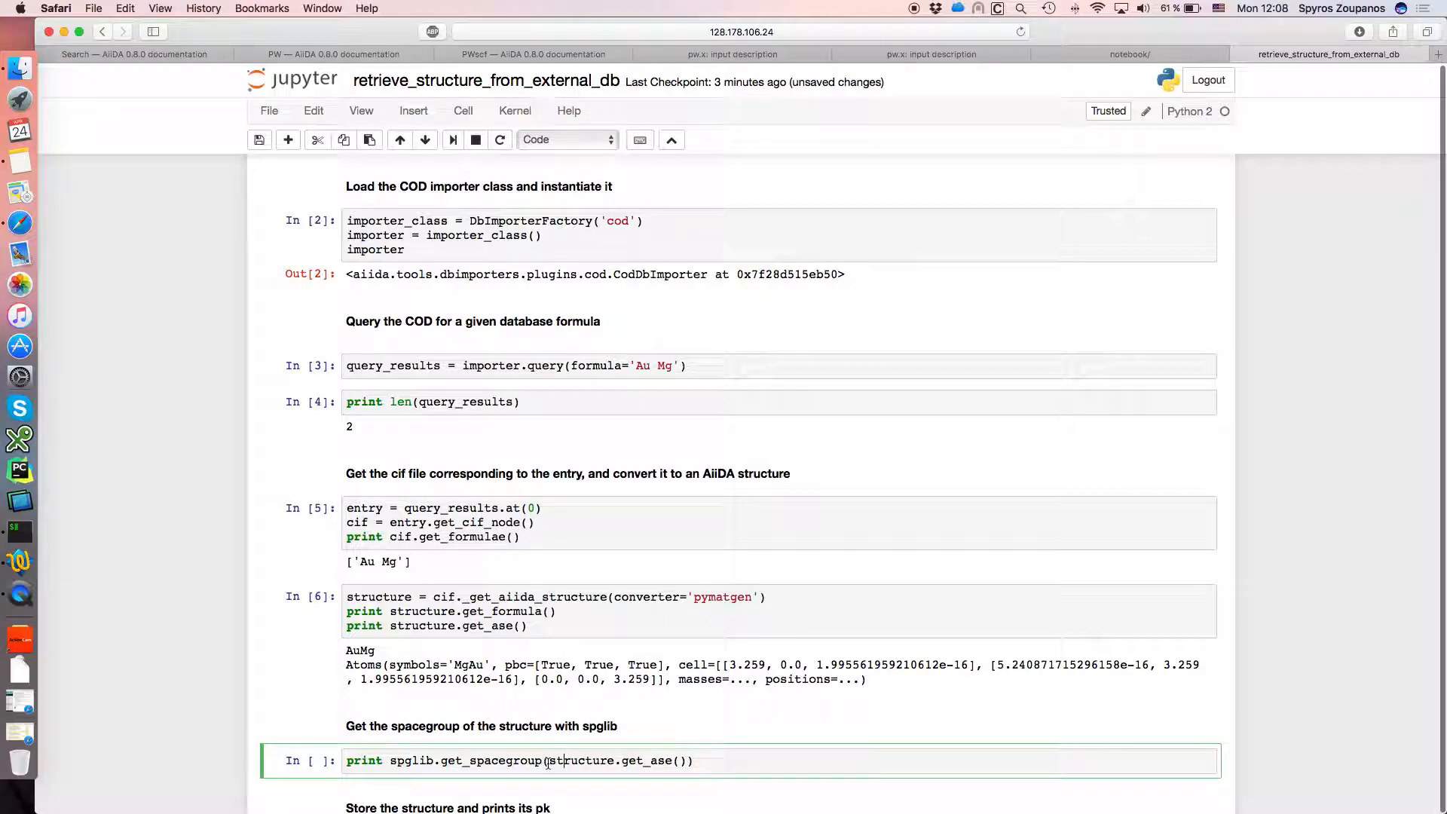
{"action": "key", "text": "shift+Return"}
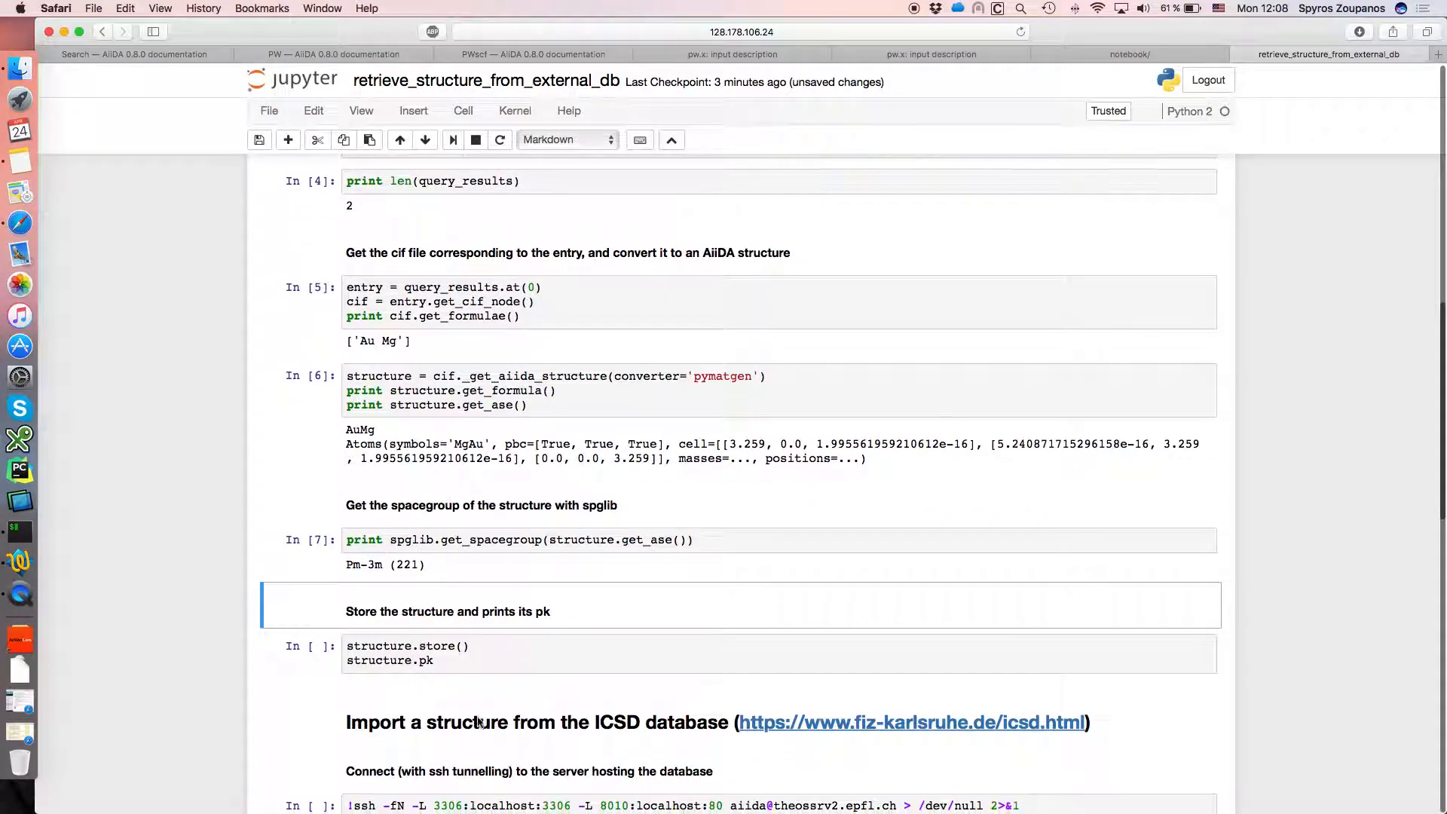
Store the AuMg structure, obtaining pk 5223
{"action": "left_click", "coordinate": [442, 655]}
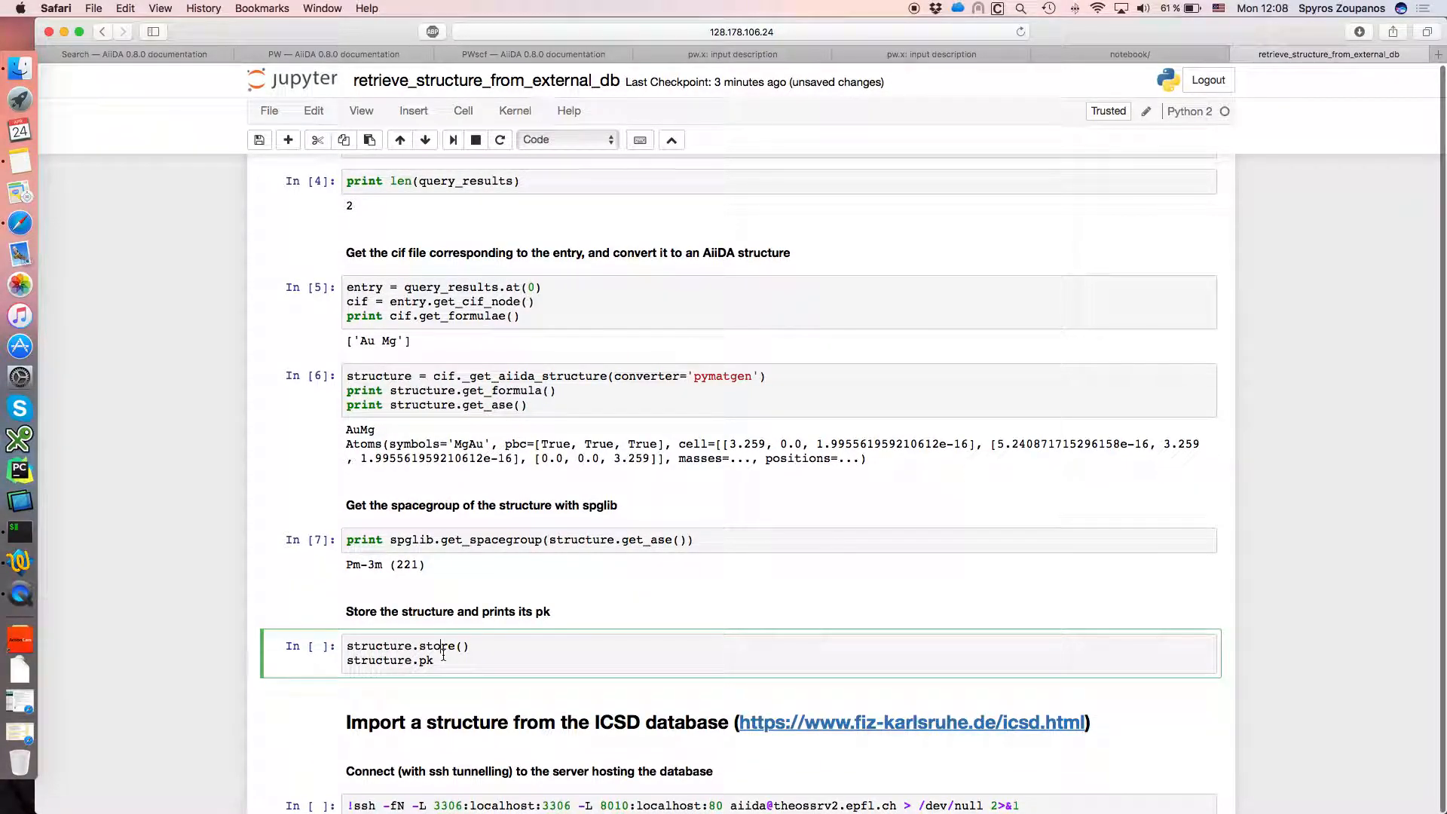
{"action": "key", "text": "alt+Return"}
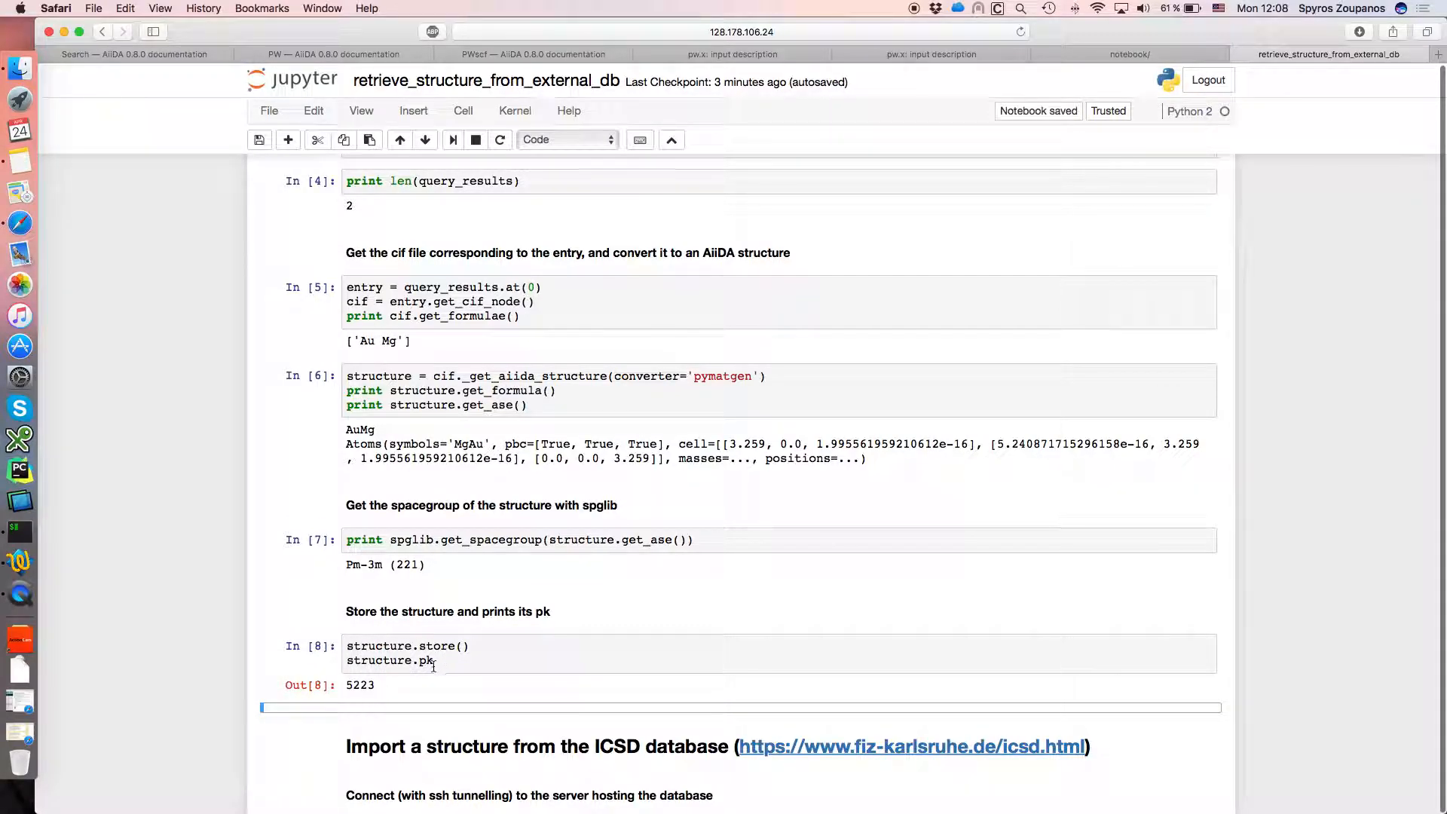
{"action": "double_click", "coordinate": [362, 685]}
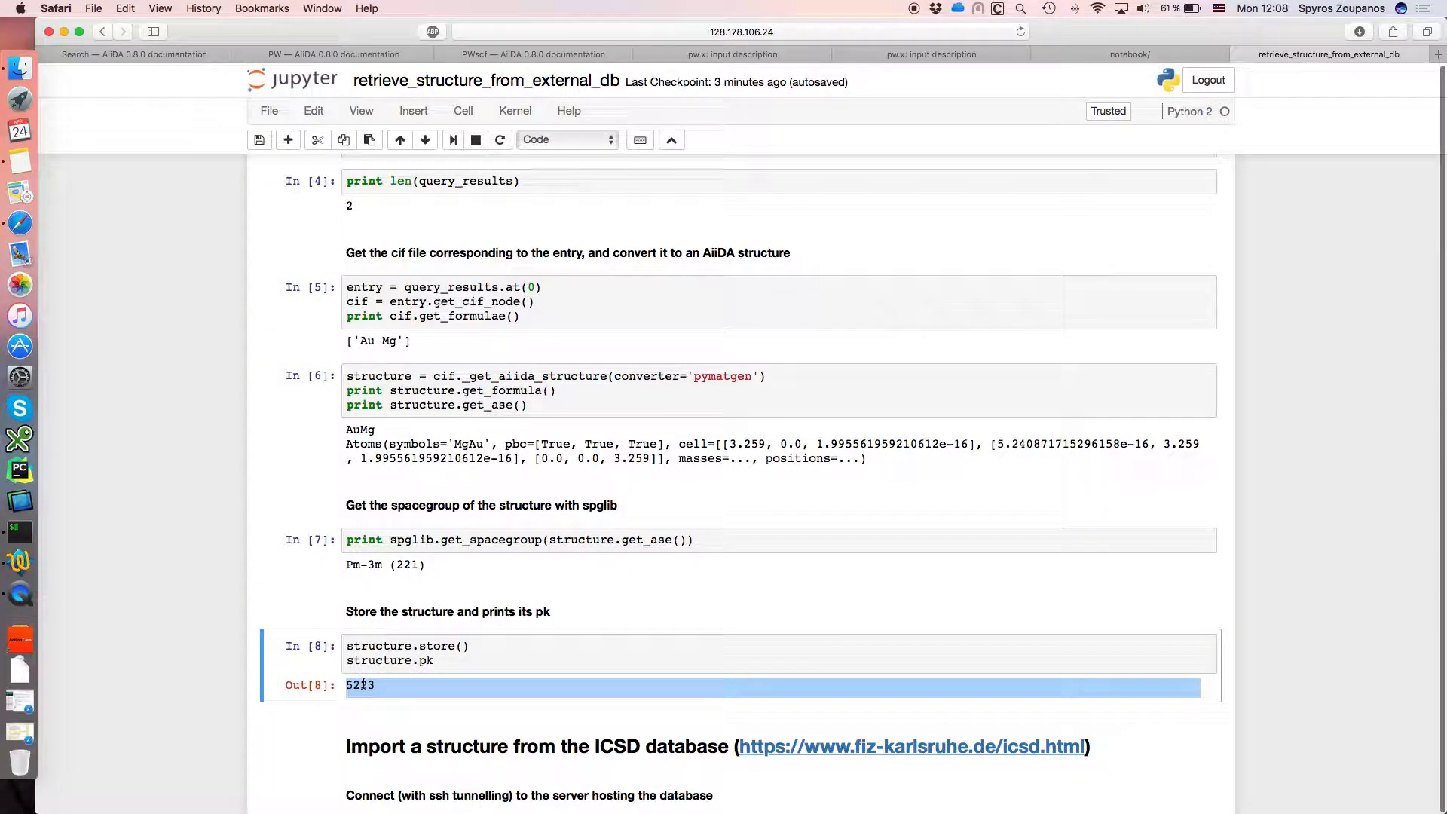
{"action": "left_click", "coordinate": [362, 684]}
{"action": "scroll", "coordinate": [363, 684], "scroll_direction": "down", "scroll_amount": 1}
{"action": "scroll", "coordinate": [362, 684], "scroll_direction": "down", "scroll_amount": 3}
{"action": "scroll", "coordinate": [361, 684], "scroll_direction": "down", "scroll_amount": 2}
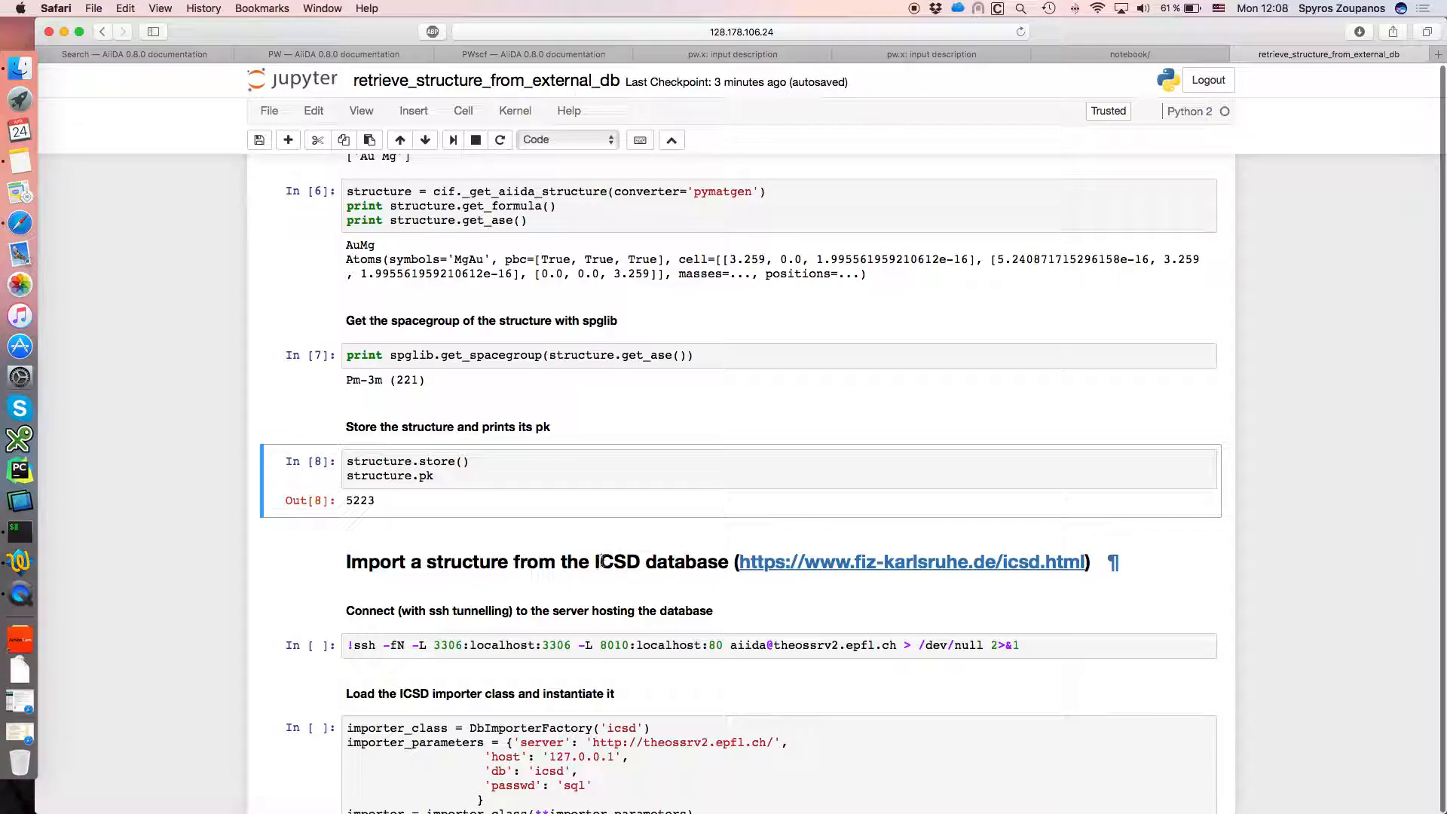
Run the ssh tunnelling cell for the ICSD connection
{"action": "left_click", "coordinate": [570, 645]}
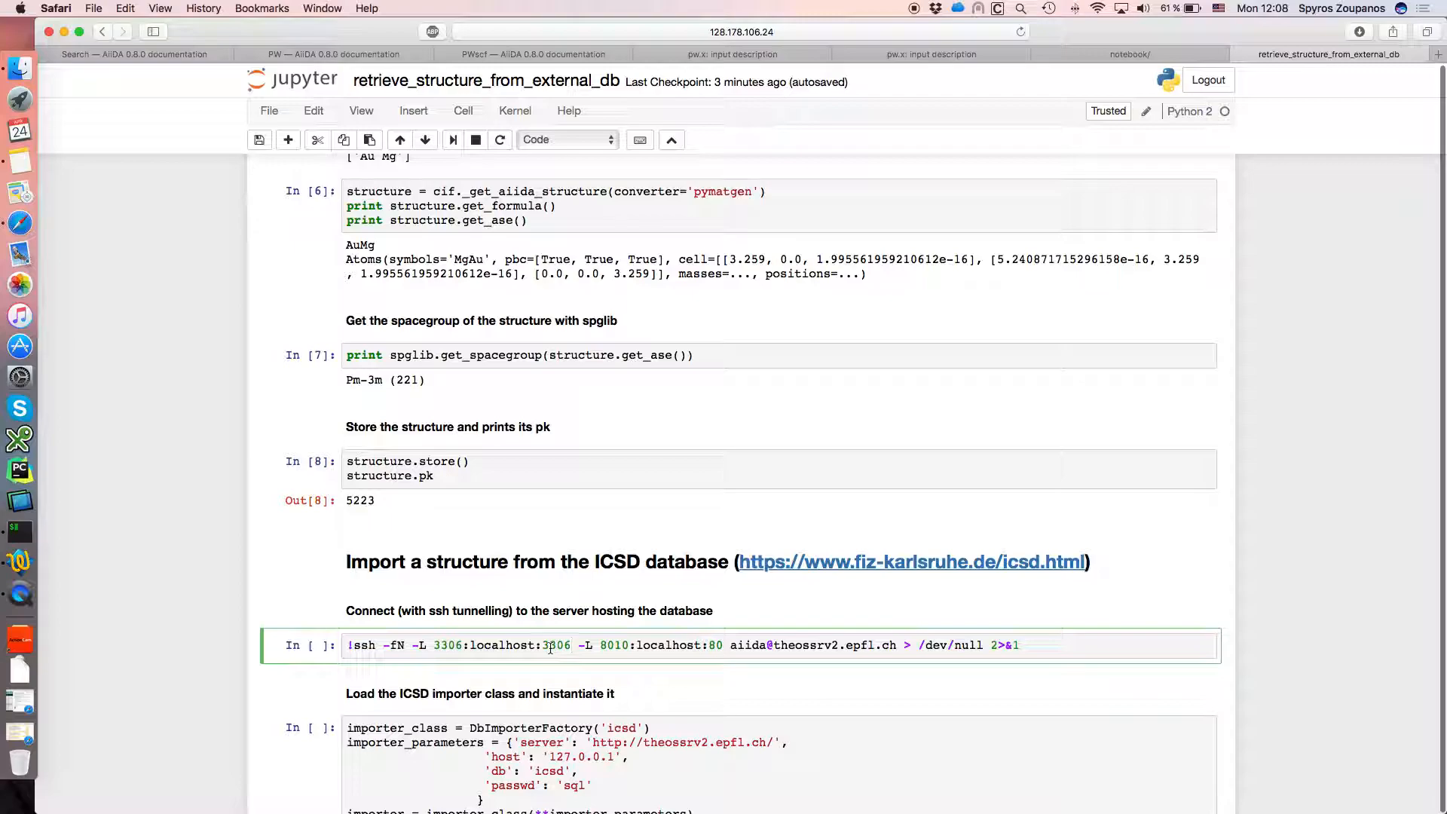
{"action": "key", "text": "shift+Return"}
{"action": "scroll", "coordinate": [490, 742], "scroll_direction": "down", "scroll_amount": 3}
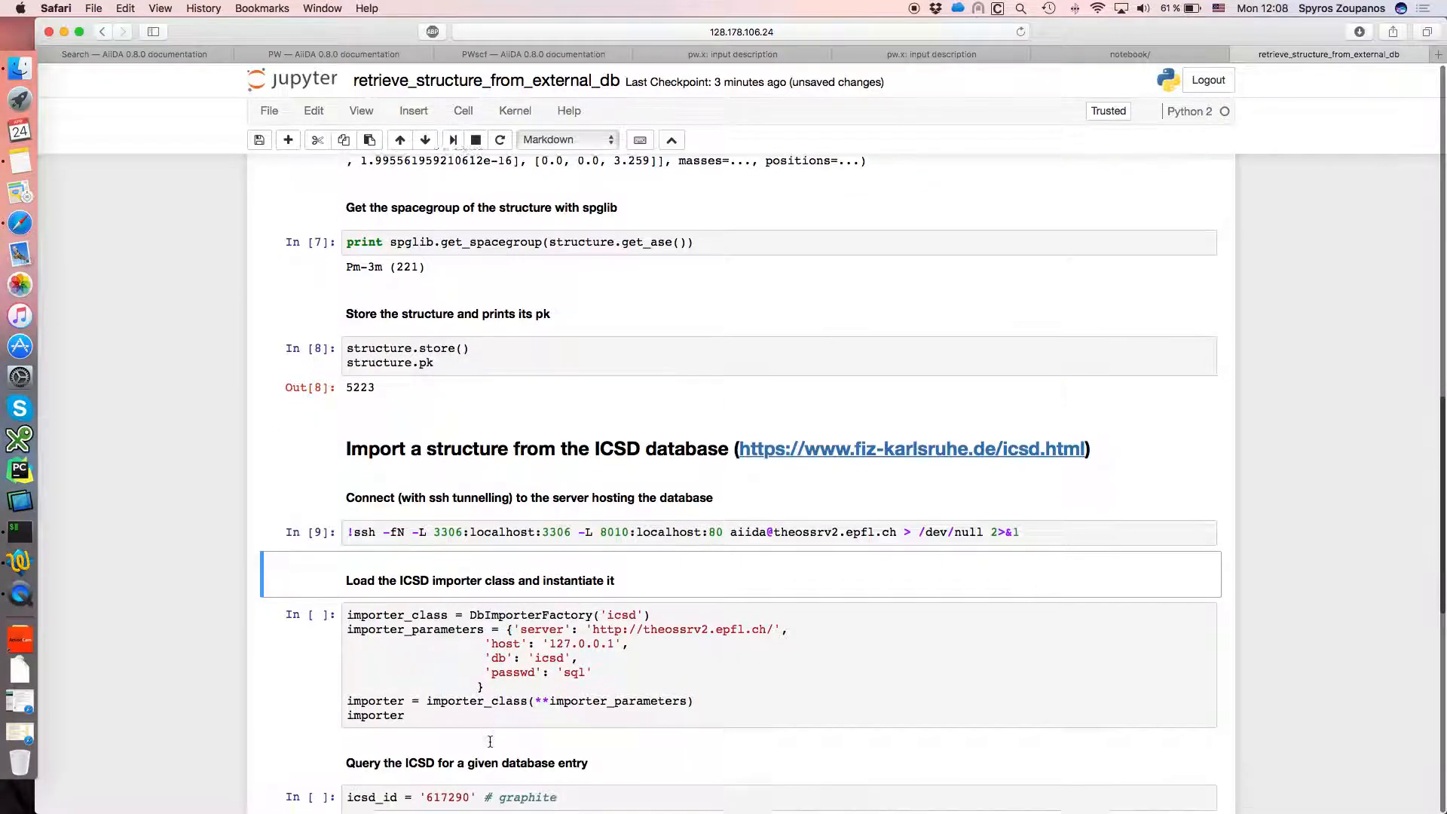
{"action": "scroll", "coordinate": [489, 742], "scroll_direction": "down", "scroll_amount": 2}
Review the connection parameters and instantiate the ICSD importer, returning an IcsdDbImporter object
{"action": "left_click", "coordinate": [430, 649]}
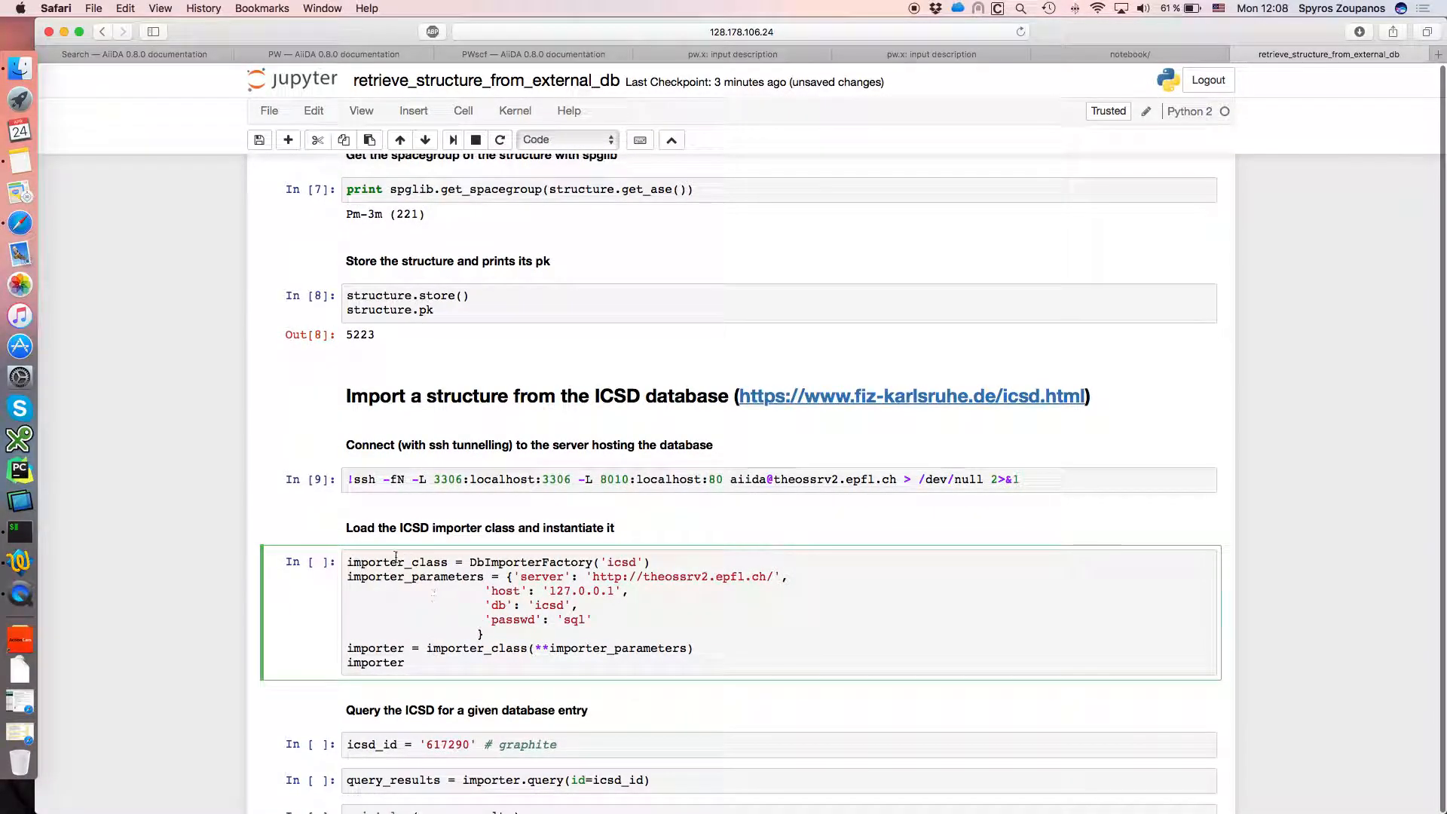
{"action": "left_click_drag", "start_coordinate": [347, 577], "coordinate": [484, 633]}
{"action": "left_click", "coordinate": [484, 634]}
{"action": "left_click", "coordinate": [416, 662]}
{"action": "key", "text": "shift+Return"}
{"action": "scroll", "coordinate": [741, 486], "scroll_direction": "down", "scroll_amount": 3}
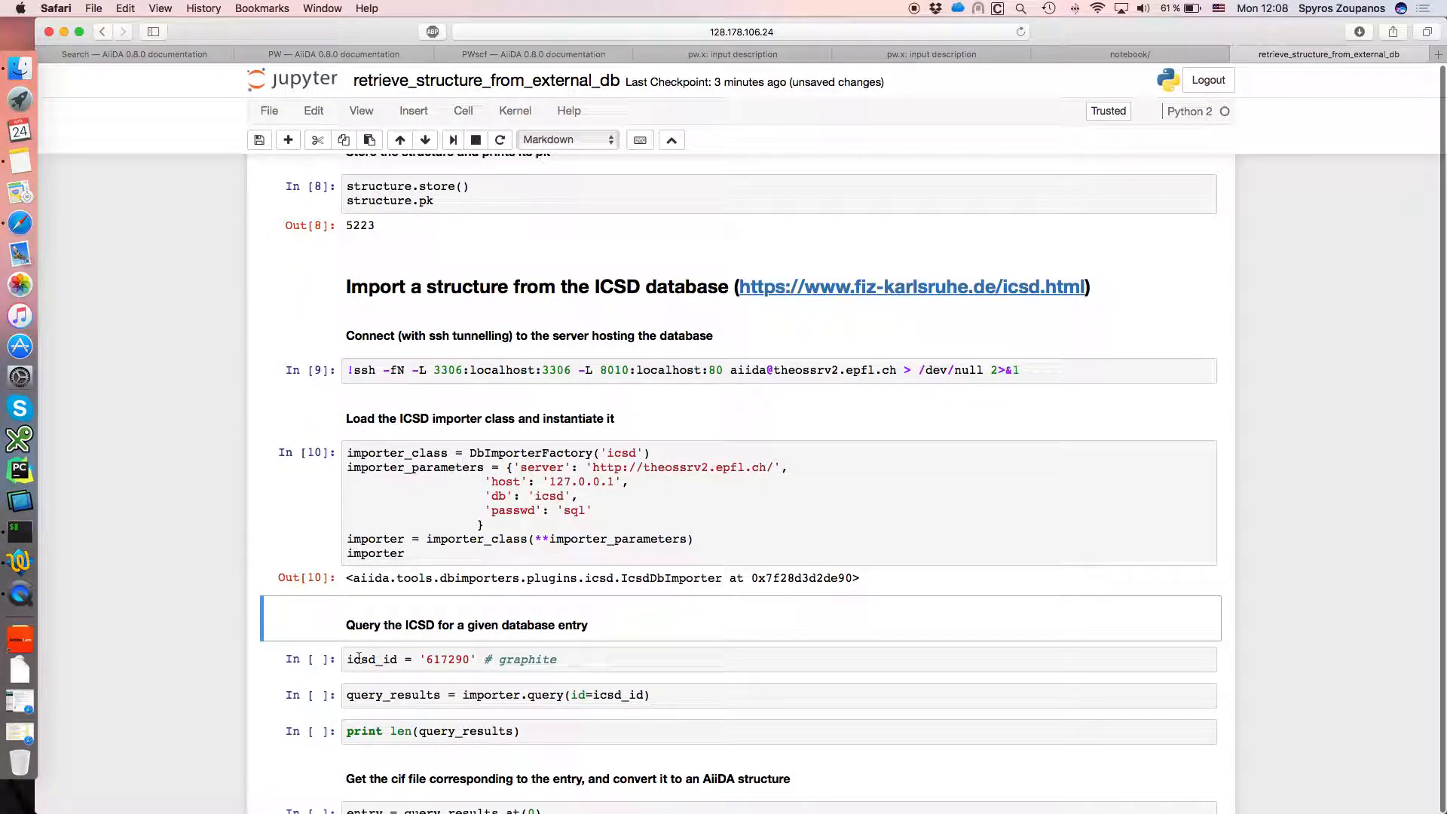
Set icsd_id 617290 for graphite, query ICSD, and count 1 result
{"action": "left_click", "coordinate": [350, 660]}
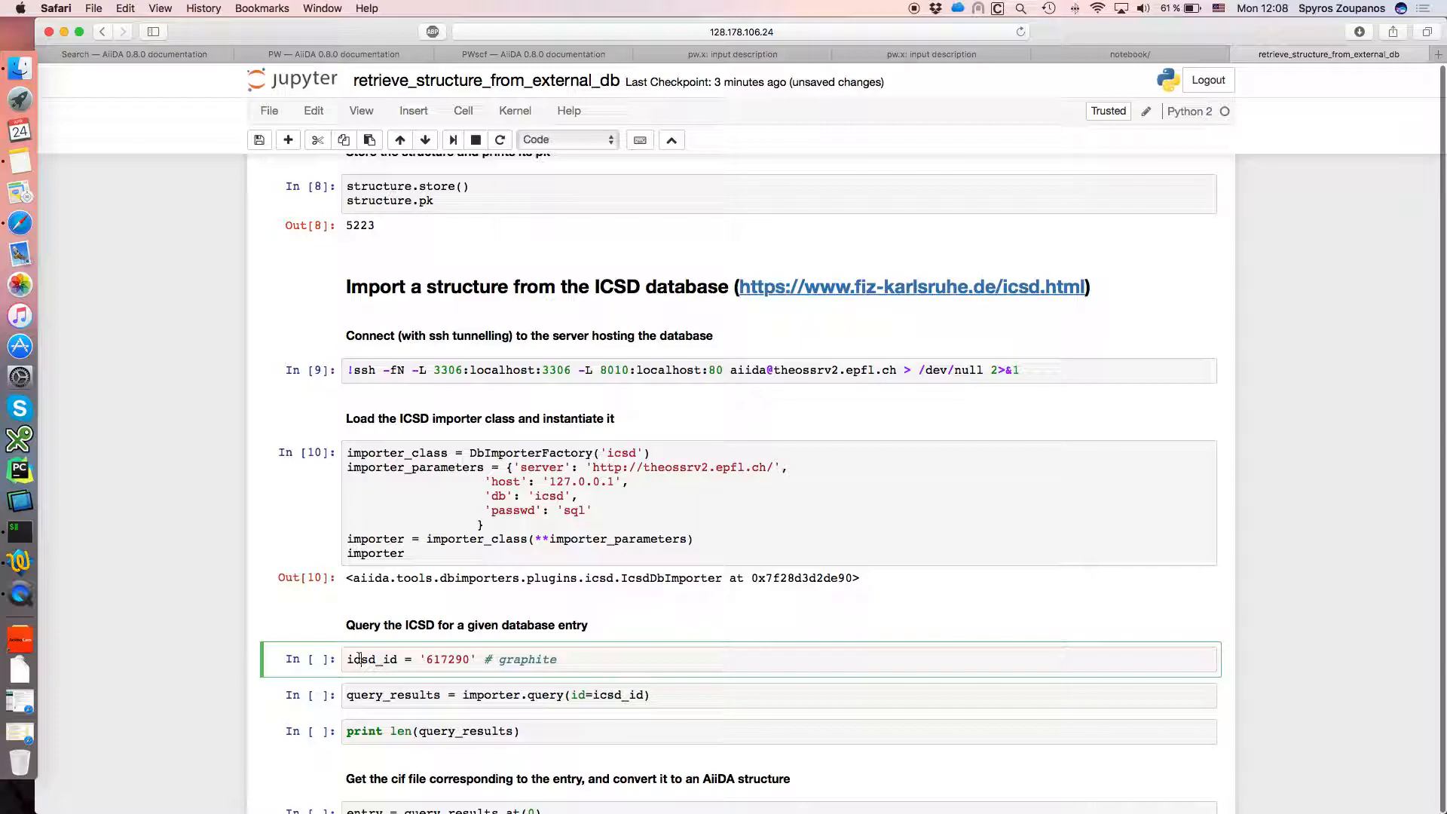
{"action": "double_click", "coordinate": [440, 659]}
{"action": "key", "text": "shift+Return"}
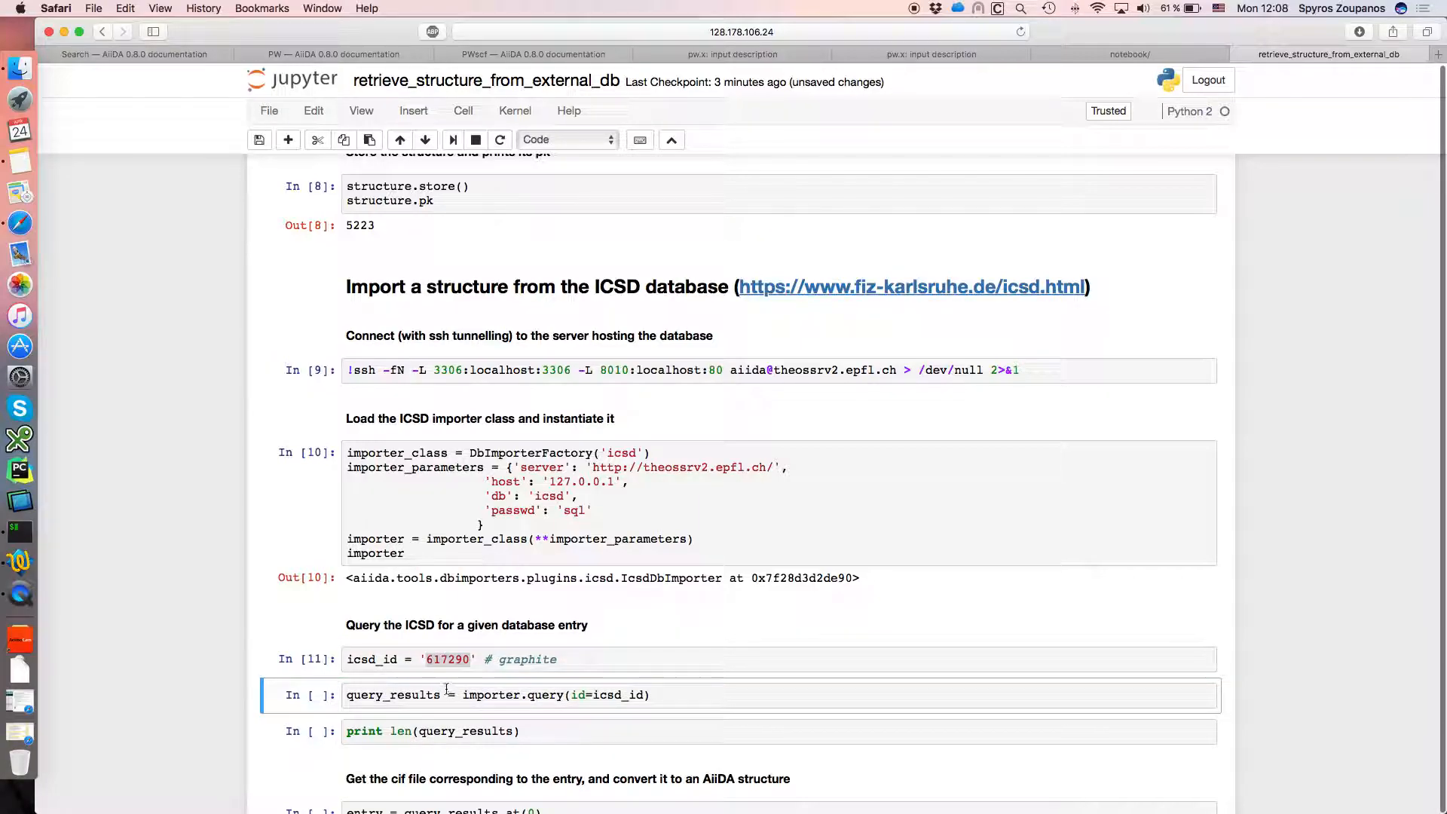
{"action": "key", "text": "shift+Return"}
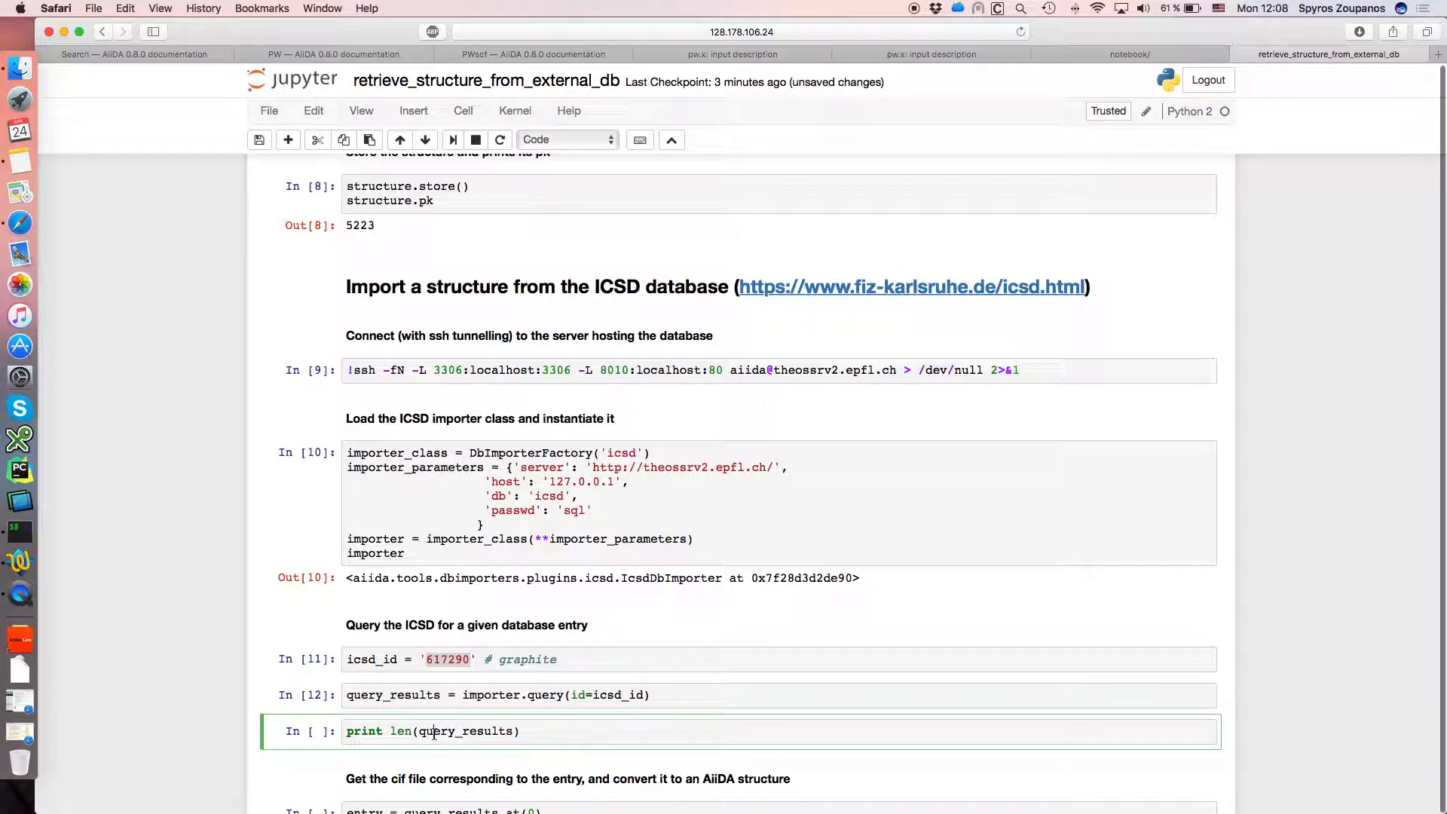
{"action": "key", "text": "shift+Return"}
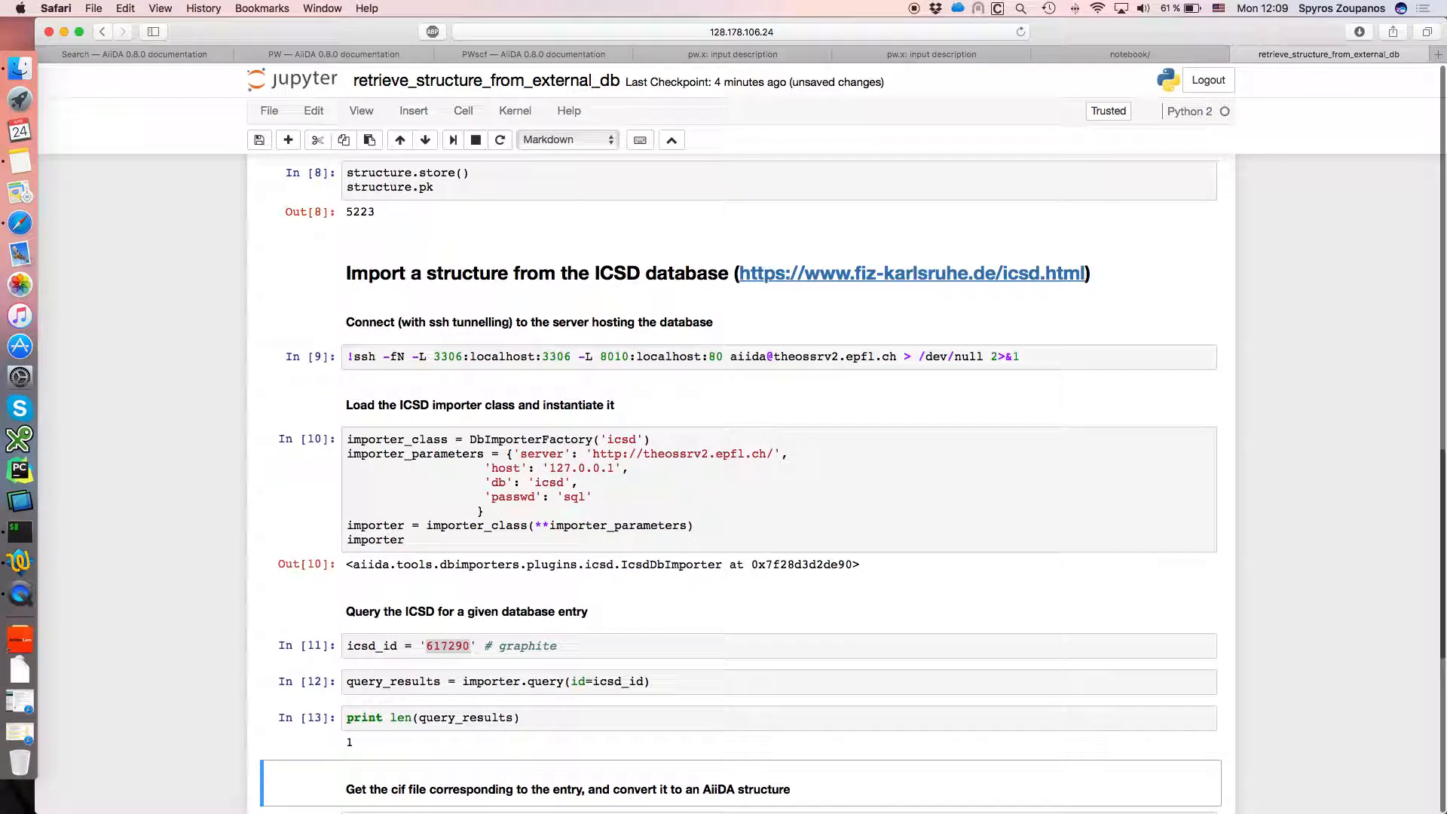
{"action": "key", "text": "shift+Return"}
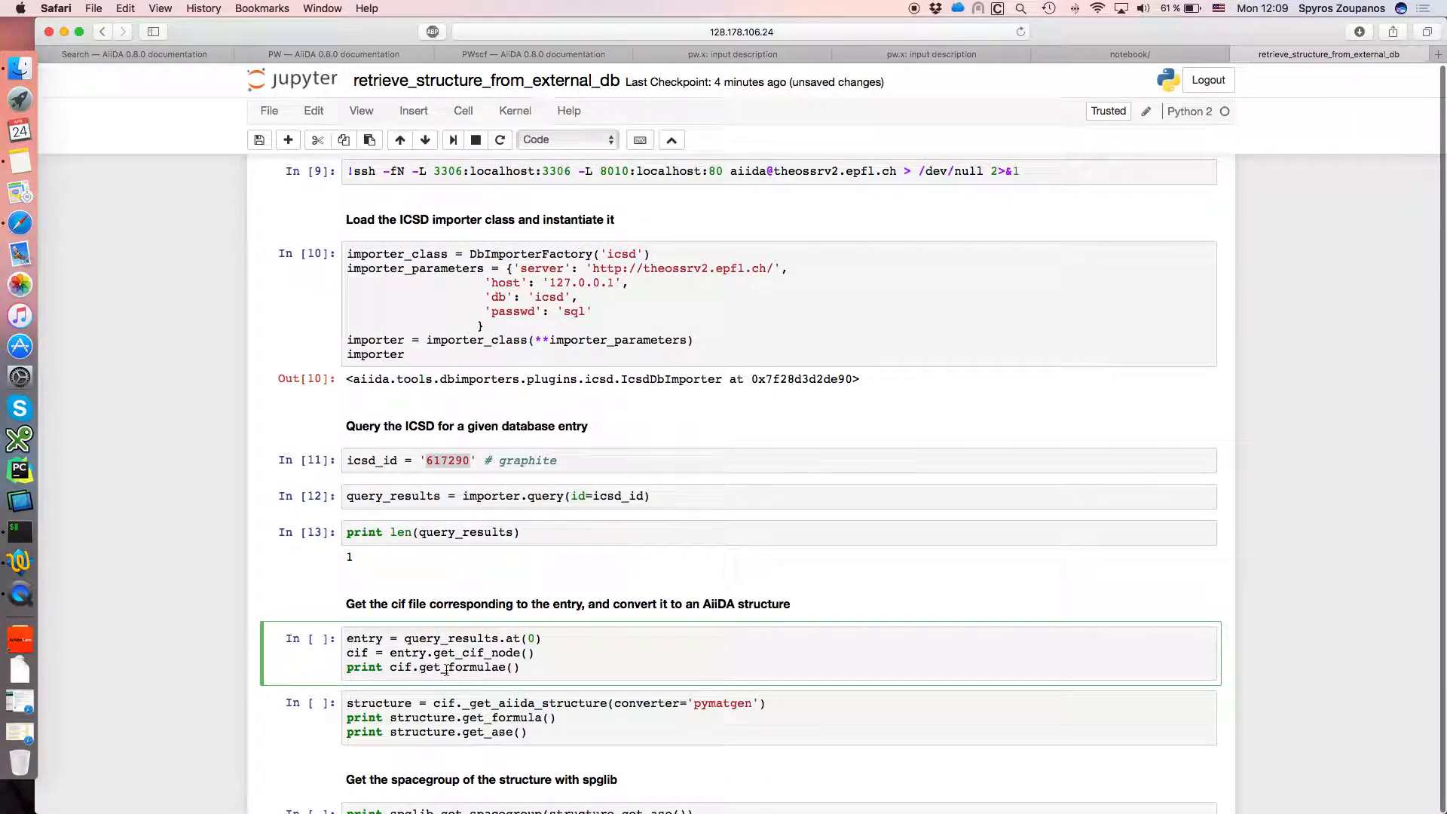
Retrieve the graphite CIF and convert it to a C4 AiiDA structure with its Atoms output
{"action": "key", "text": "shift+Return"}
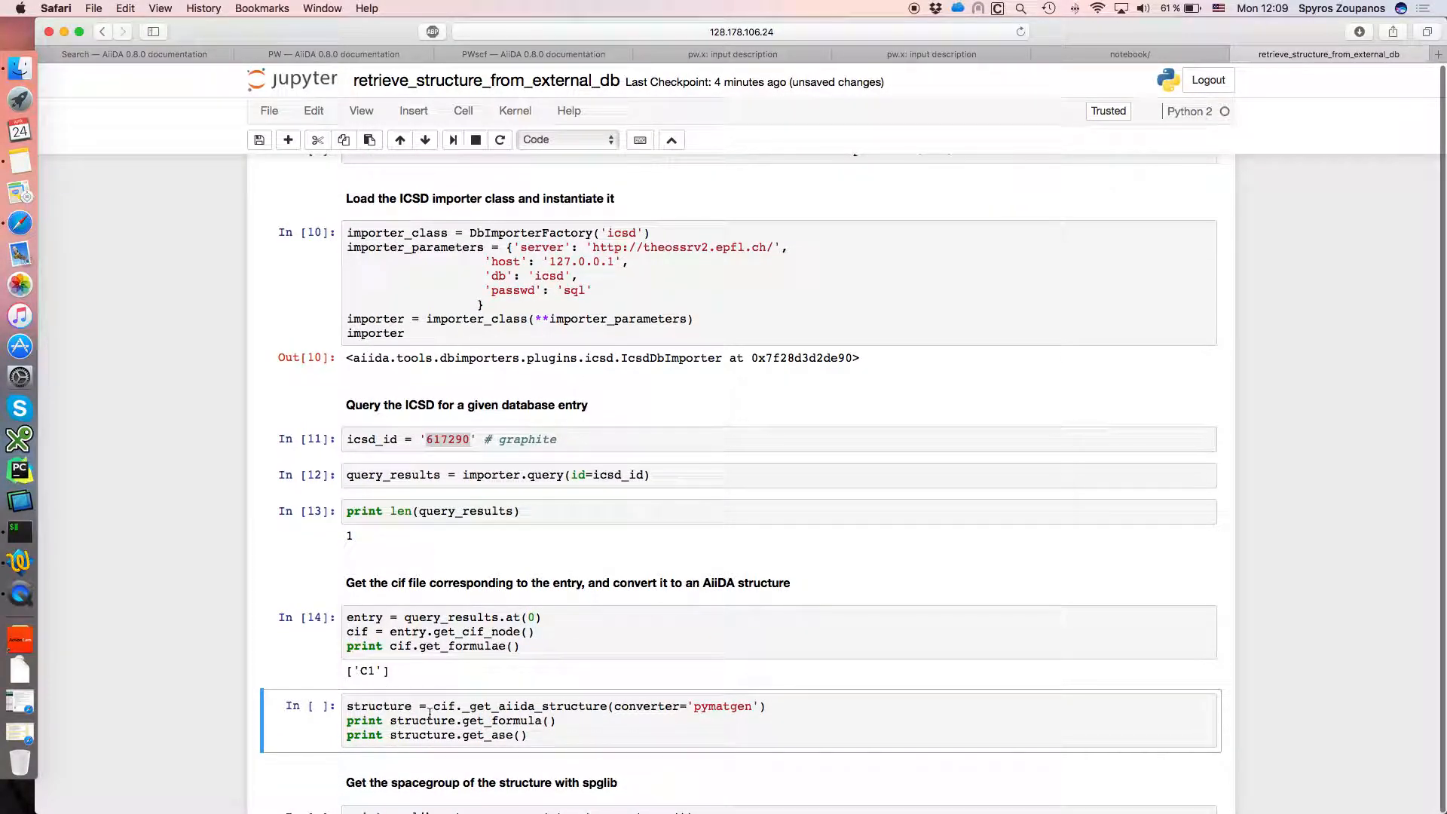
{"action": "key", "text": "shift+Return"}
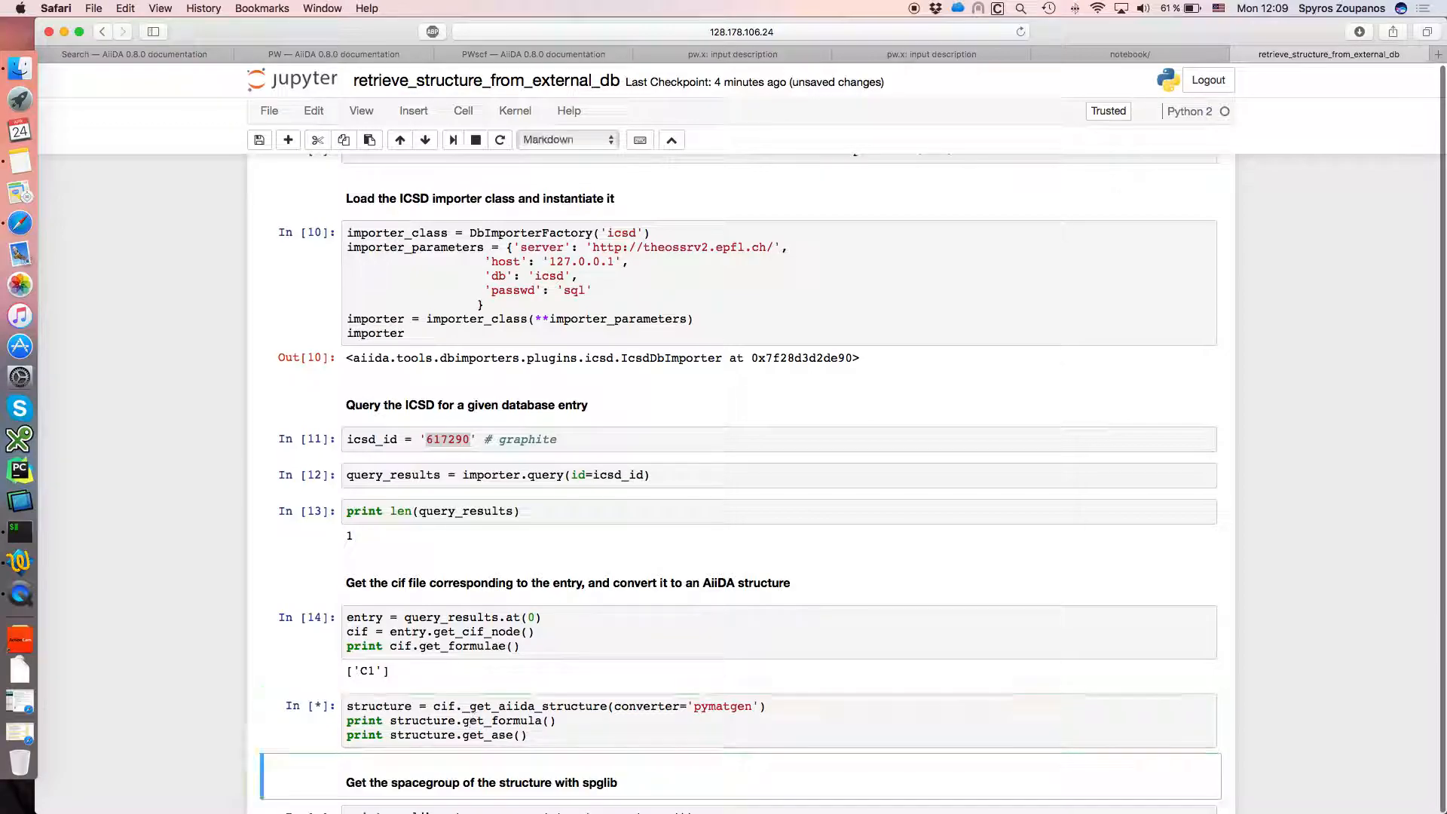
{"action": "scroll", "coordinate": [849, 649], "scroll_direction": "down", "scroll_amount": 4}
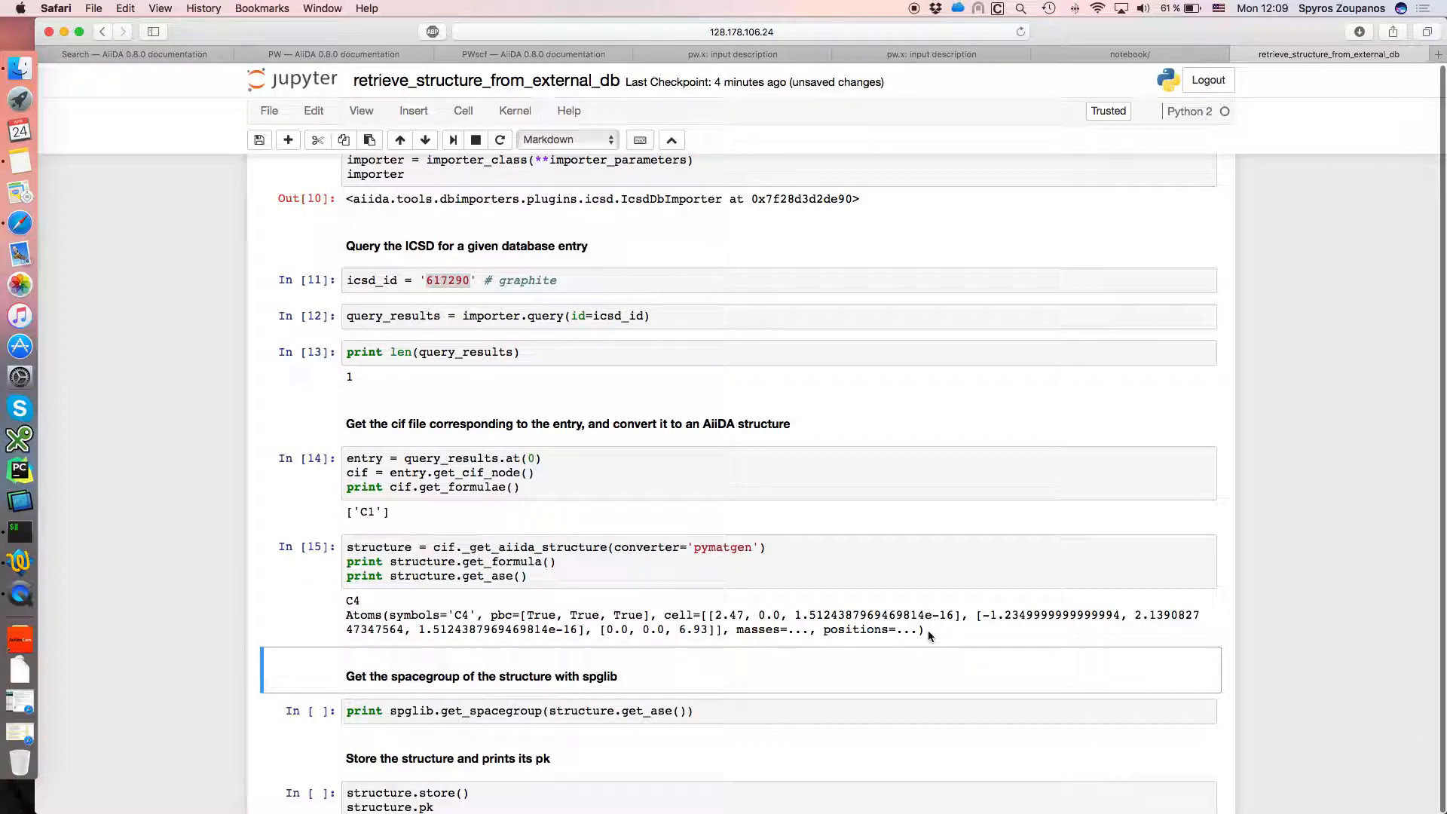
{"action": "left_click_drag", "start_coordinate": [929, 629], "coordinate": [629, 606]}
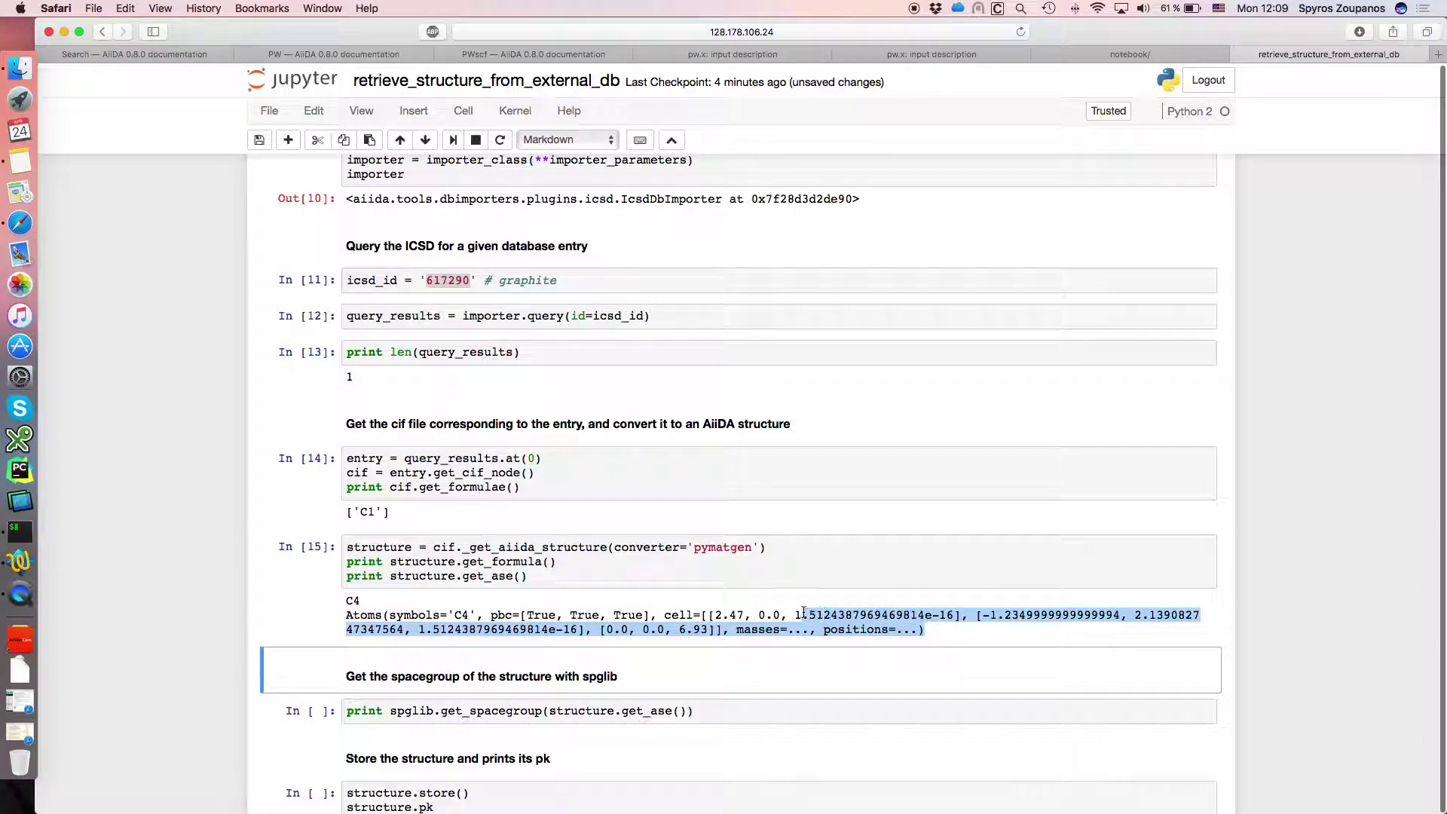
{"action": "left_click", "coordinate": [353, 599]}
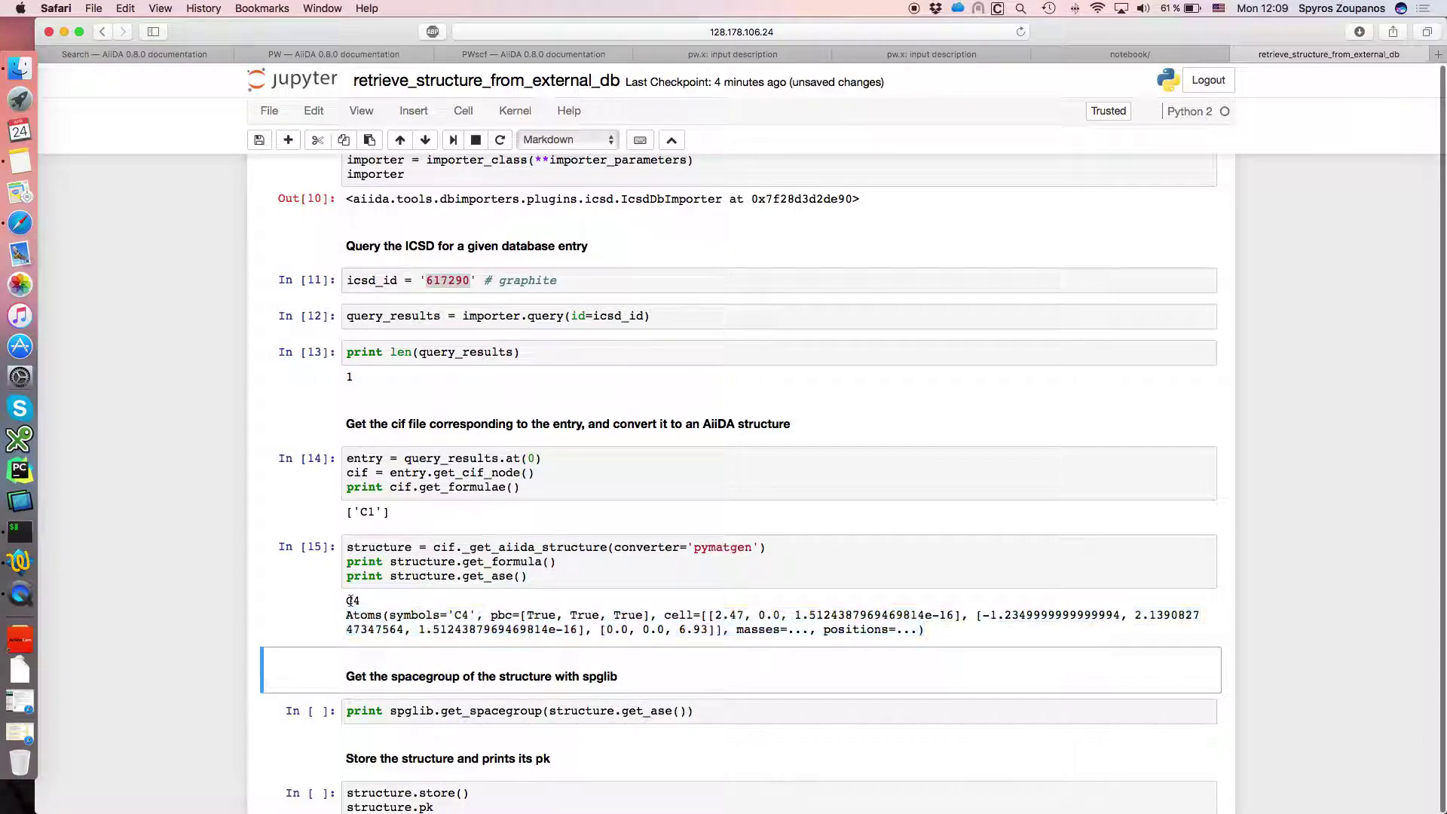
{"action": "scroll", "coordinate": [389, 667], "scroll_direction": "down", "scroll_amount": 2}
Compute the graphite space group, which reads Cmcm (63)
{"action": "left_click", "coordinate": [393, 650]}
{"action": "key", "text": "shift+Return"}
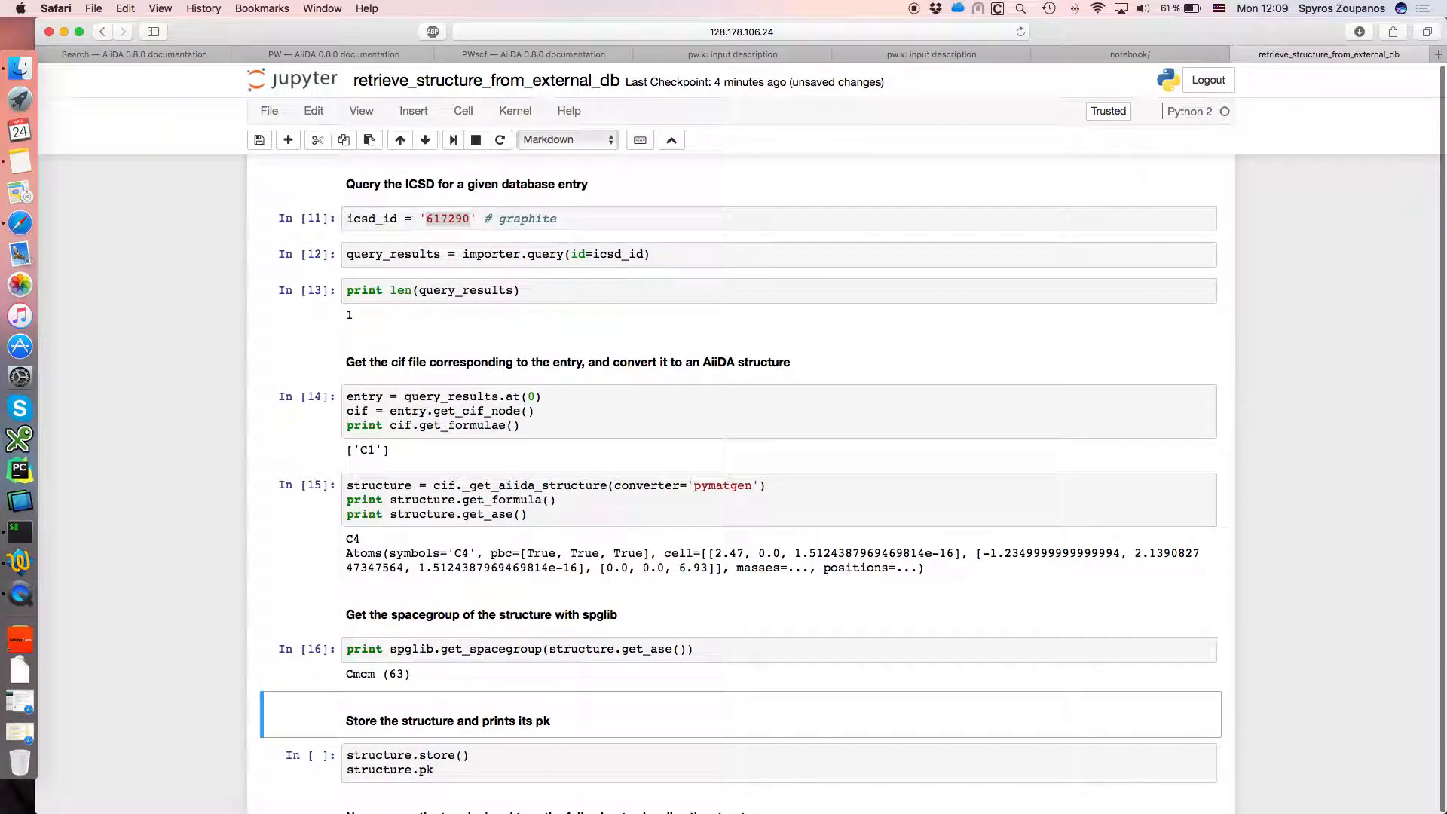
{"action": "scroll", "coordinate": [472, 589], "scroll_direction": "down", "scroll_amount": 3}
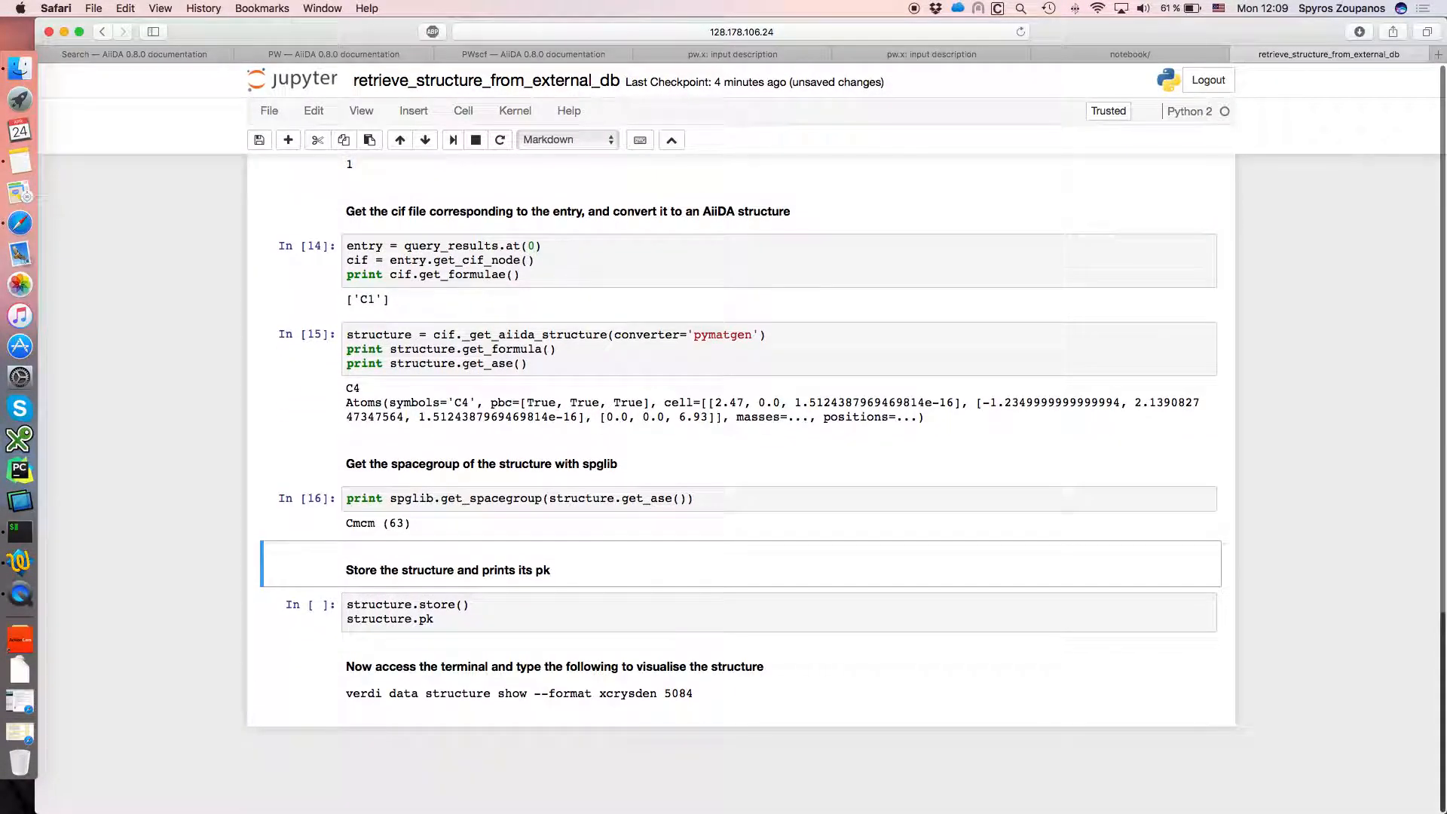
Store the graphite structure, obtaining pk 5224, and highlight the 'verdi data structure show' command
{"action": "left_click", "coordinate": [452, 619]}
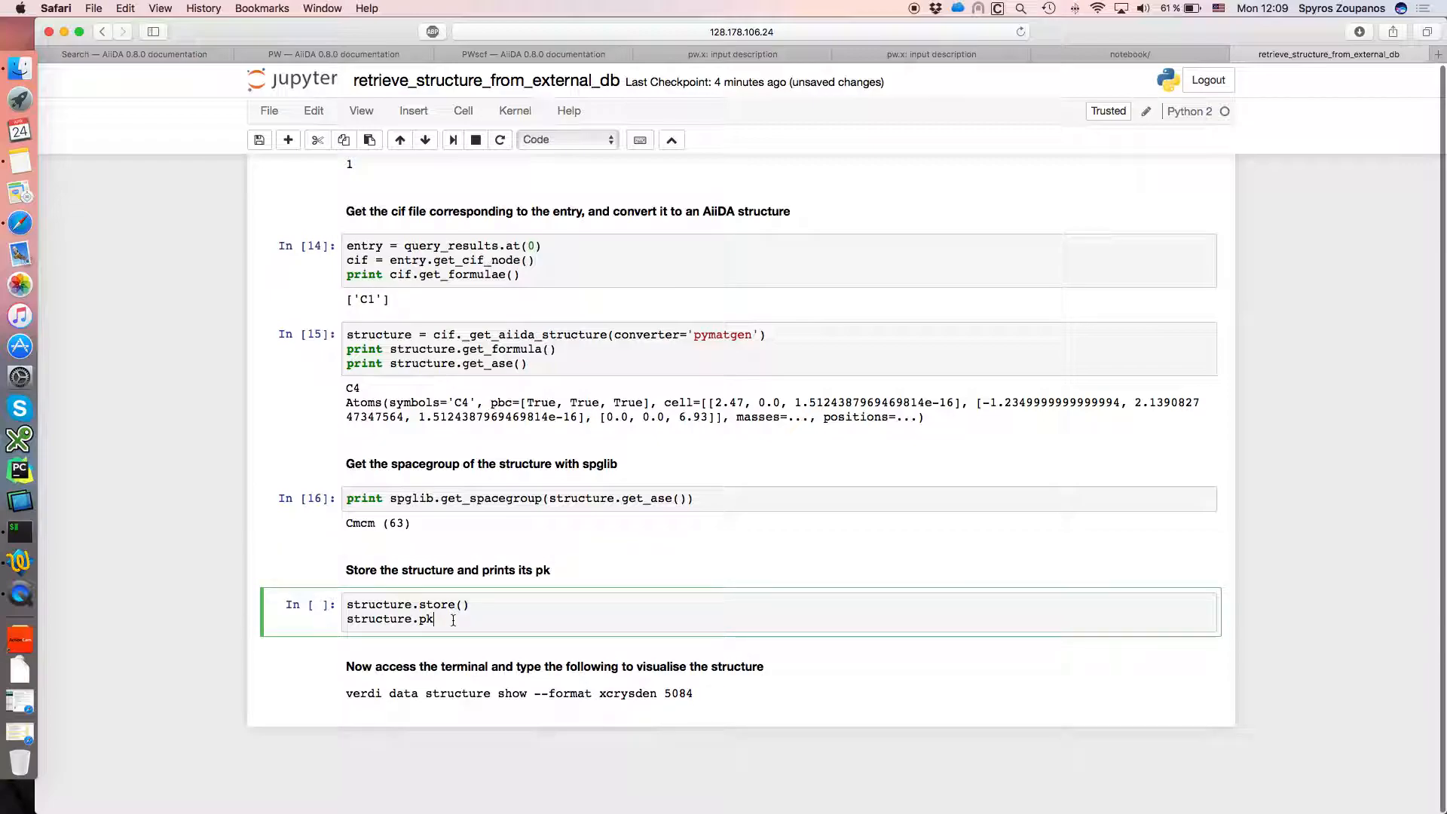
{"action": "key", "text": "shift+Return"}
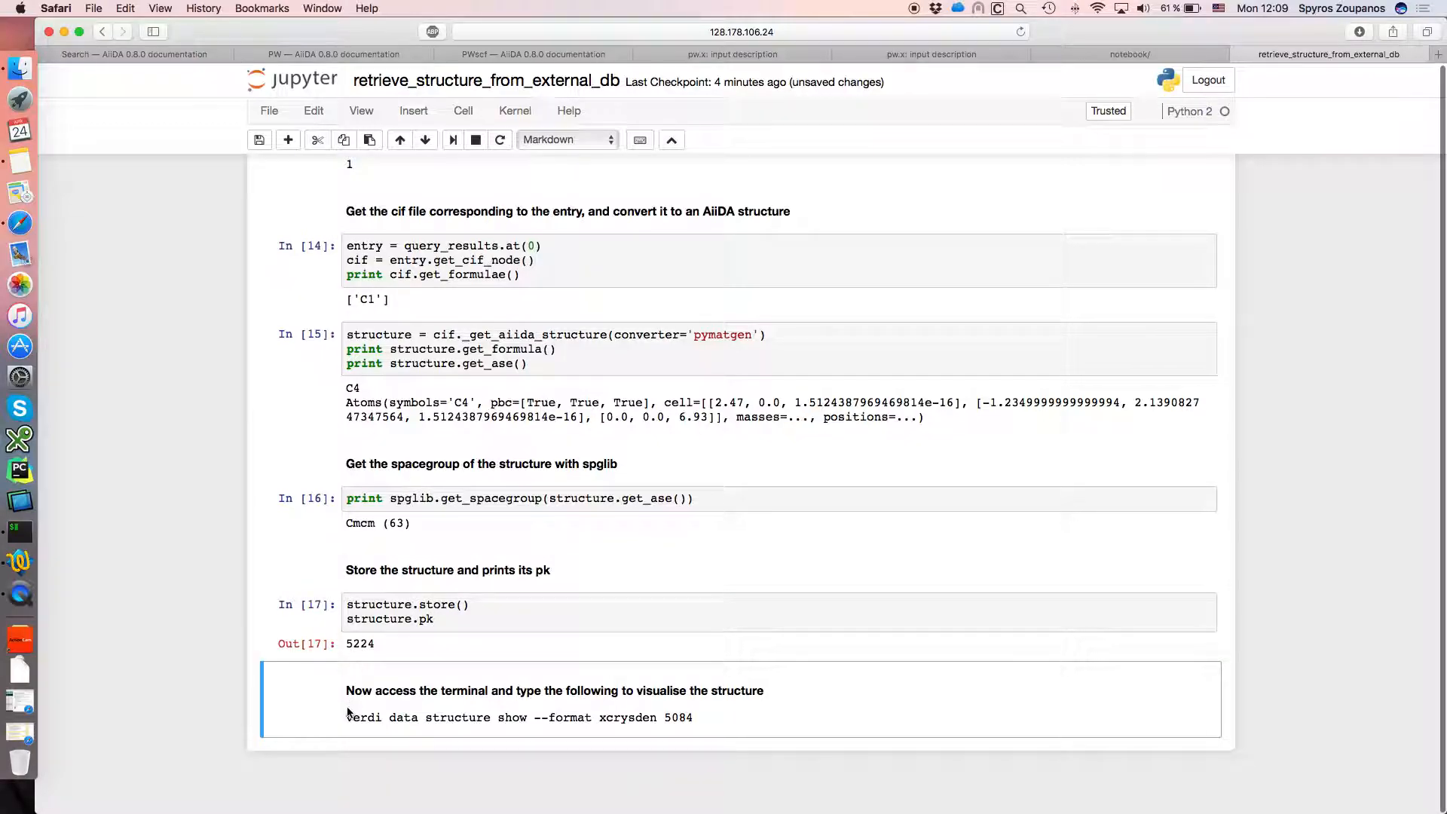
{"action": "left_click_drag", "start_coordinate": [346, 718], "coordinate": [529, 724]}
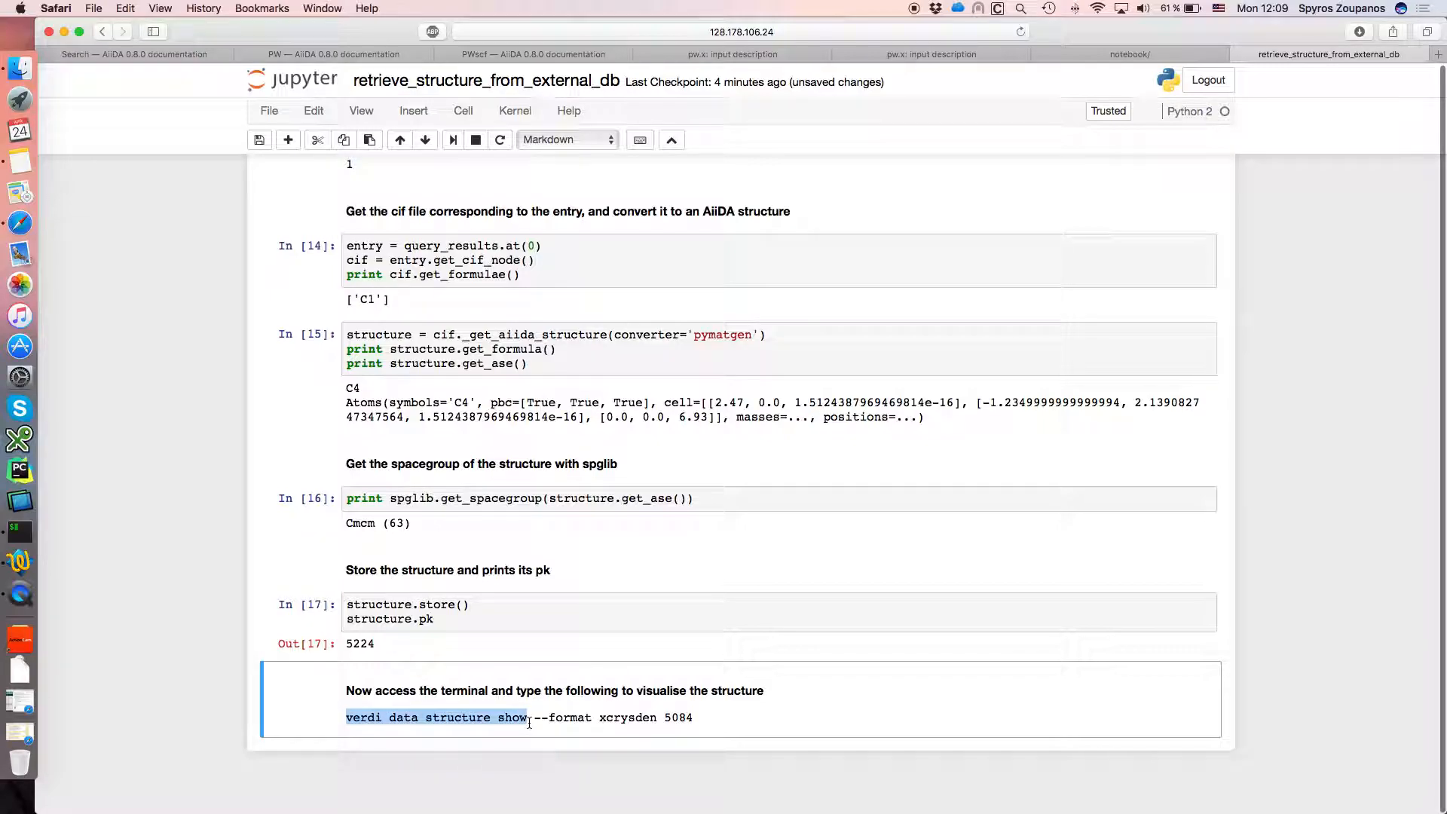